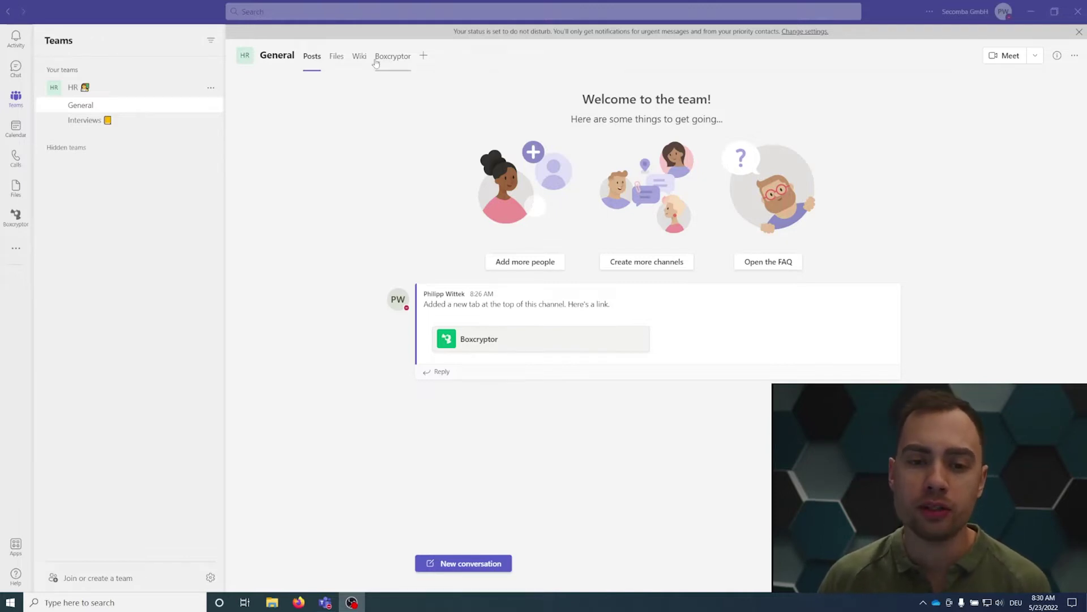
- Switch to the General channel's Boxcryptor tab to see its empty General folder
{"action": "left_click", "coordinate": [402, 55]}
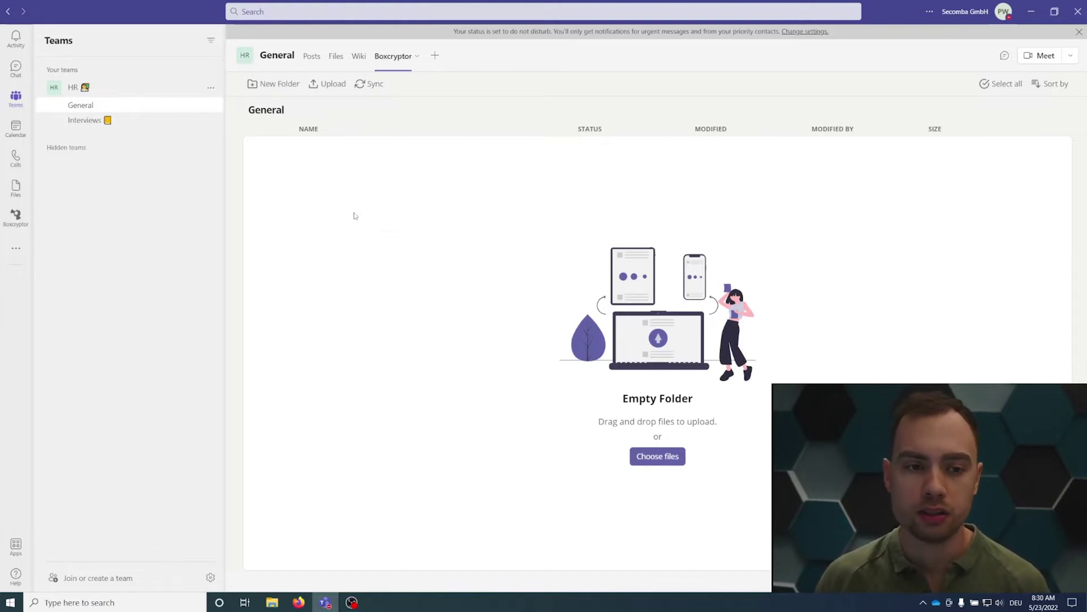
- Drag Recruiting.pptx from the desktop HR folder into the Boxcryptor General folder in Teams
{"action": "left_click", "coordinate": [1055, 11]}
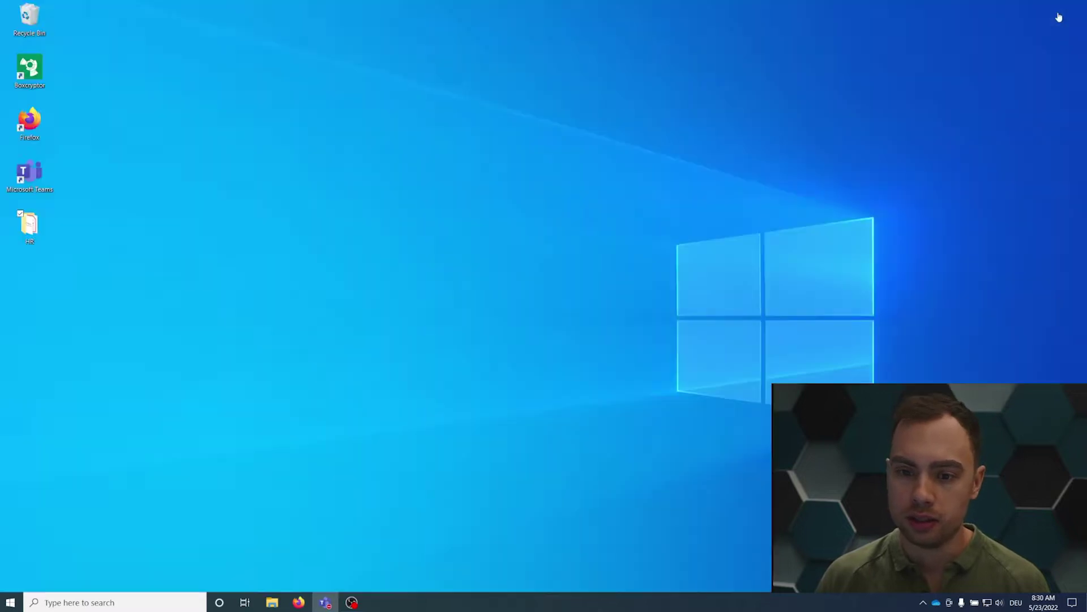
{"action": "double_click", "coordinate": [30, 225]}
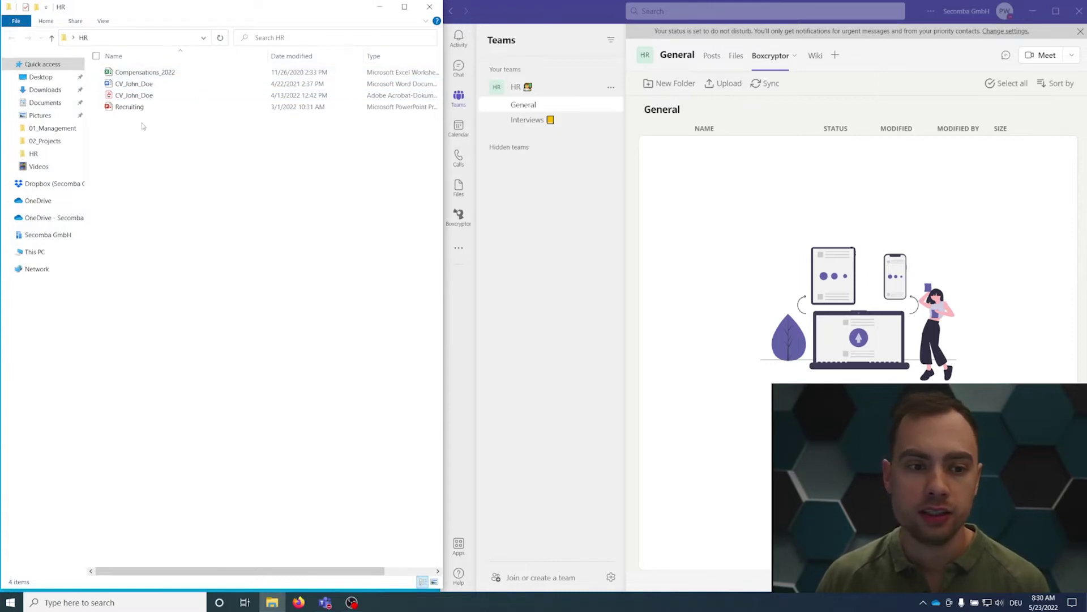
{"action": "left_click", "coordinate": [139, 111]}
{"action": "left_click_drag", "start_coordinate": [126, 109], "coordinate": [776, 240]}
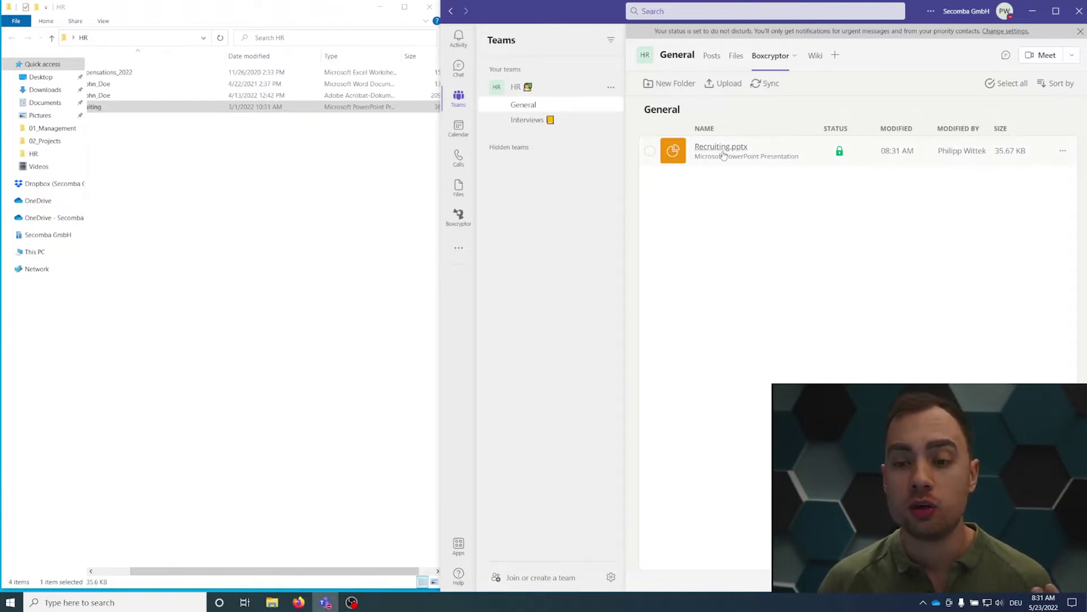
- Maximize Teams, preview the Recruiting.pptx slides, then close the preview
{"action": "left_click", "coordinate": [1056, 10]}
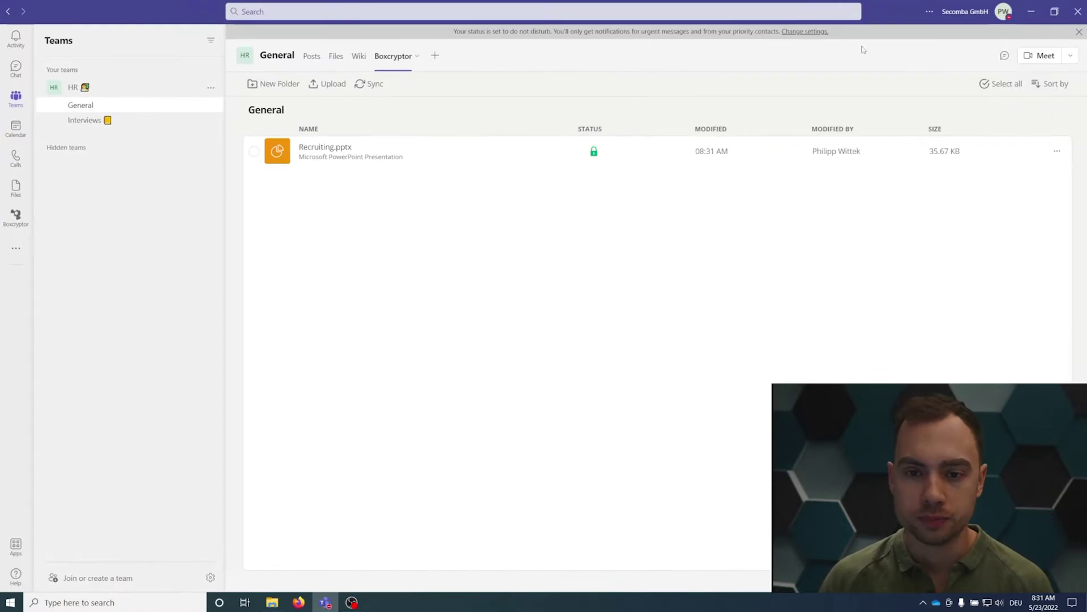
{"action": "left_click", "coordinate": [313, 147]}
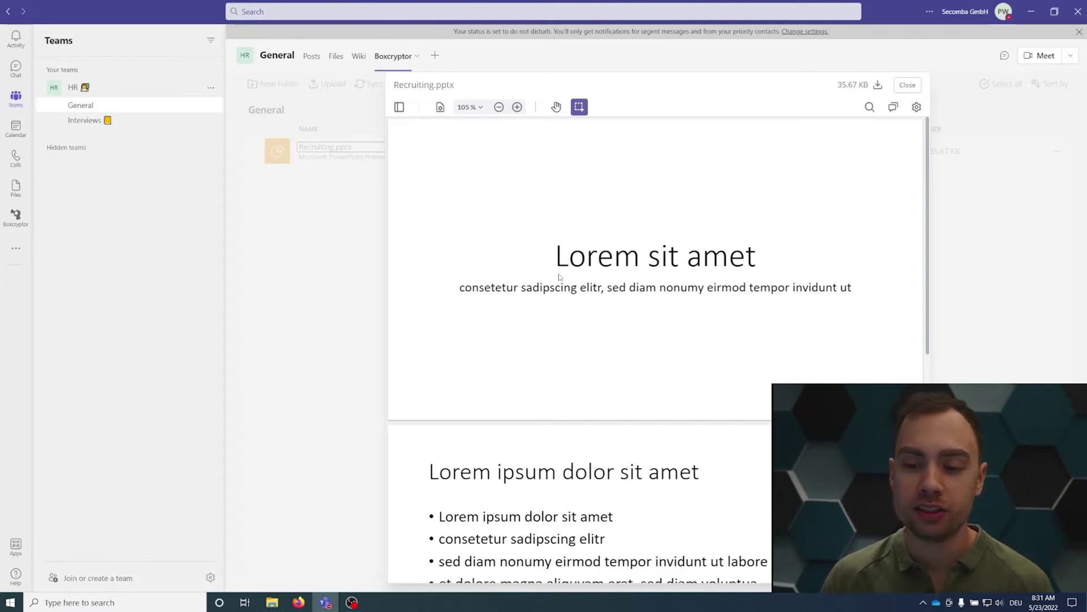
{"action": "scroll", "coordinate": [752, 325], "scroll_direction": "down", "scroll_amount": 8}
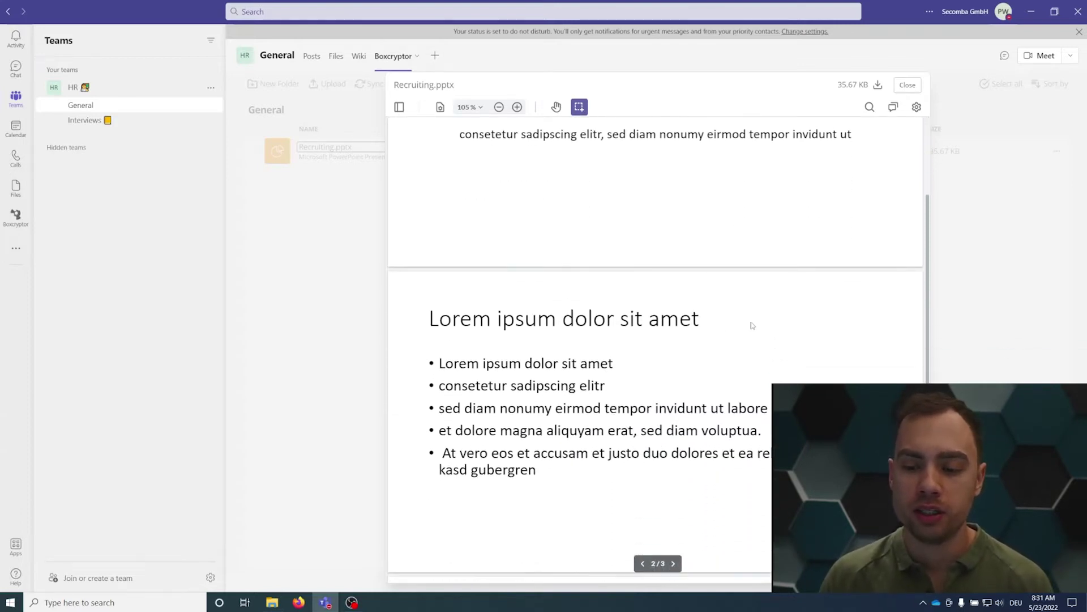
{"action": "scroll", "coordinate": [752, 325], "scroll_direction": "up", "scroll_amount": 8}
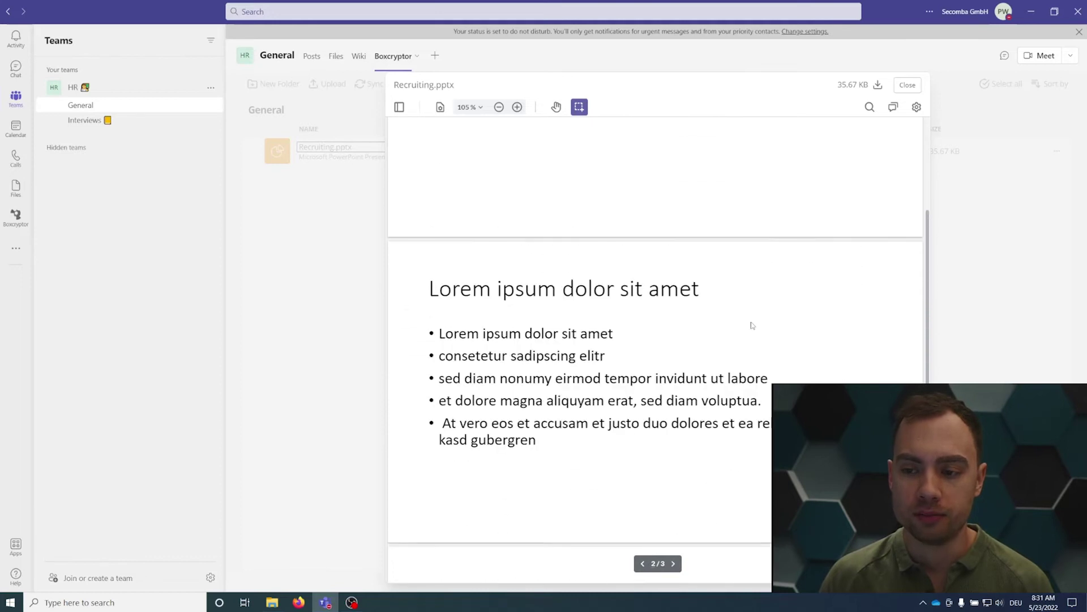
{"action": "left_click", "coordinate": [907, 85]}
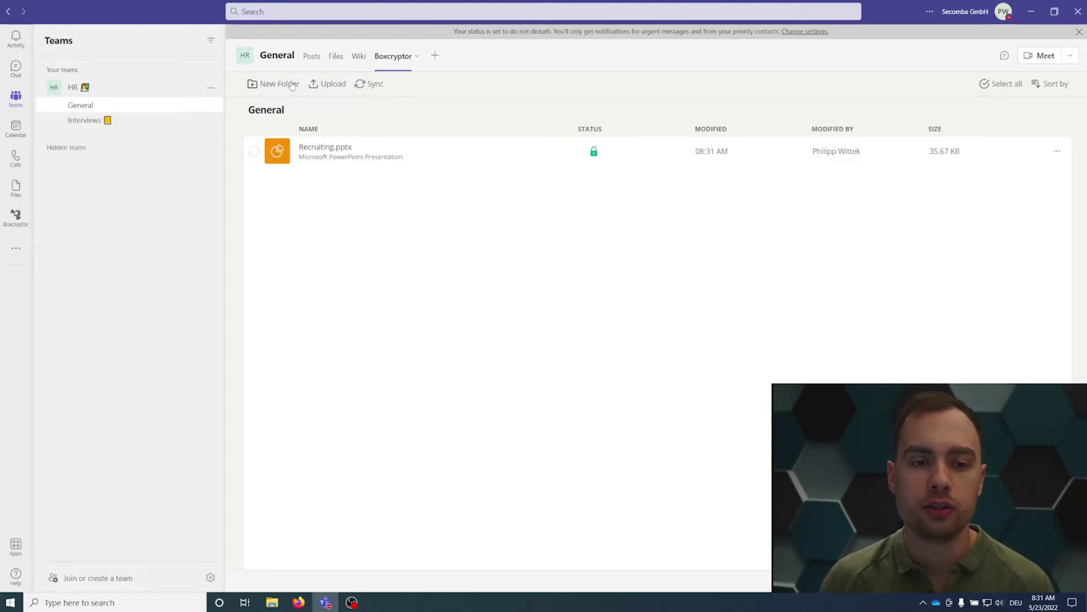
- Copy a link to Recruiting.pptx from its actions menu
{"action": "left_click", "coordinate": [254, 151]}
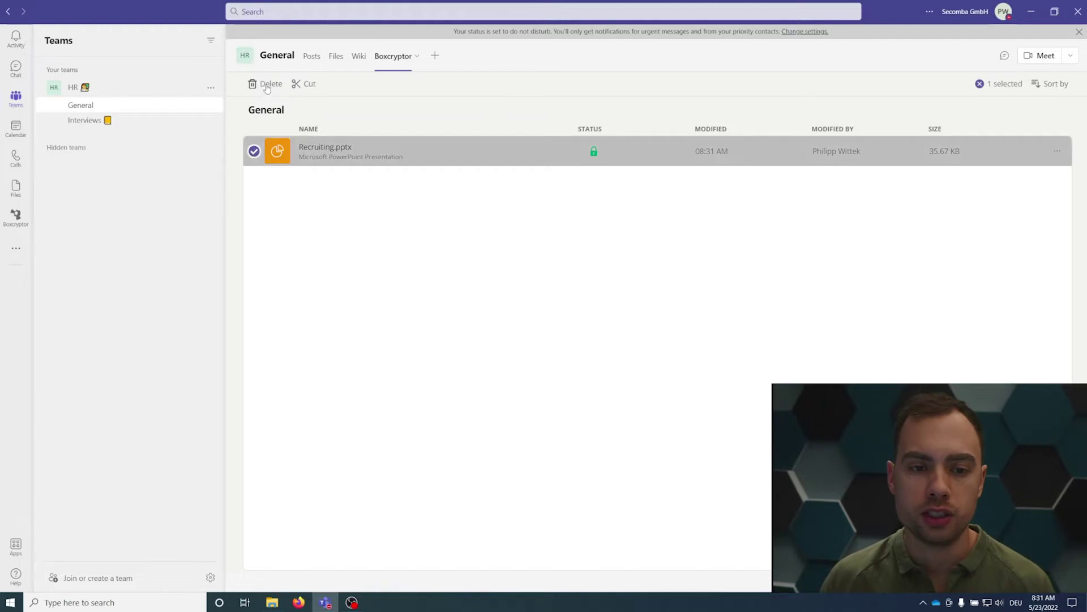
{"action": "left_click", "coordinate": [254, 151]}
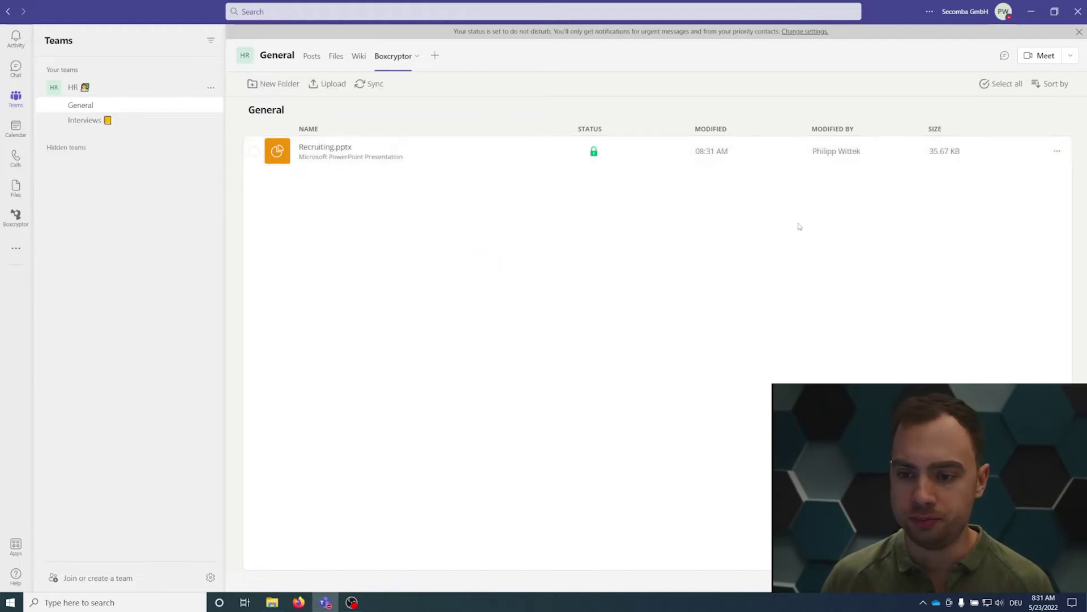
{"action": "left_click", "coordinate": [1058, 151]}
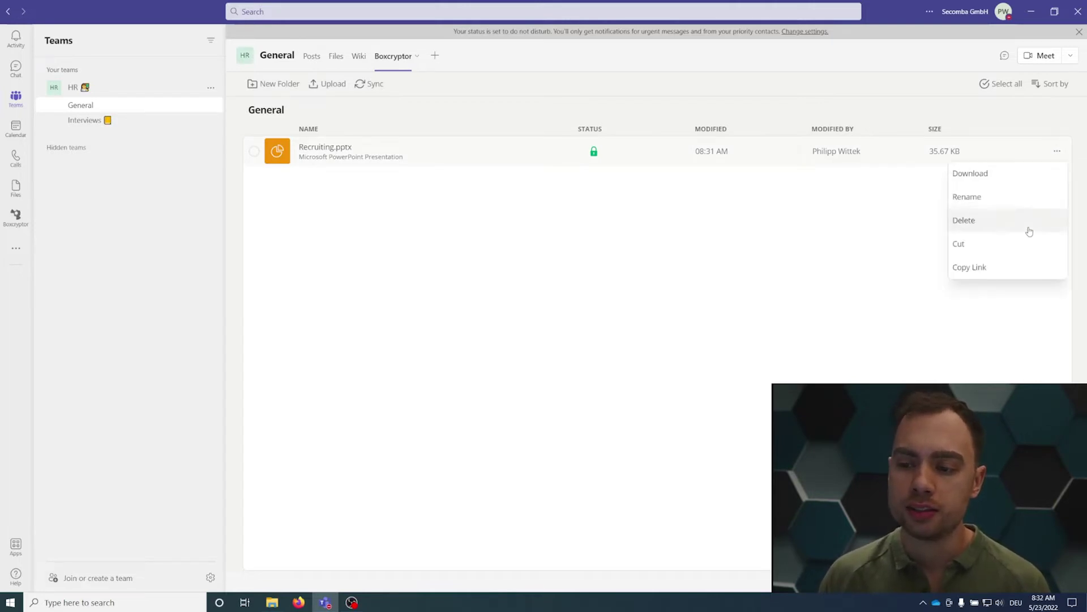
{"action": "left_click", "coordinate": [1012, 268]}
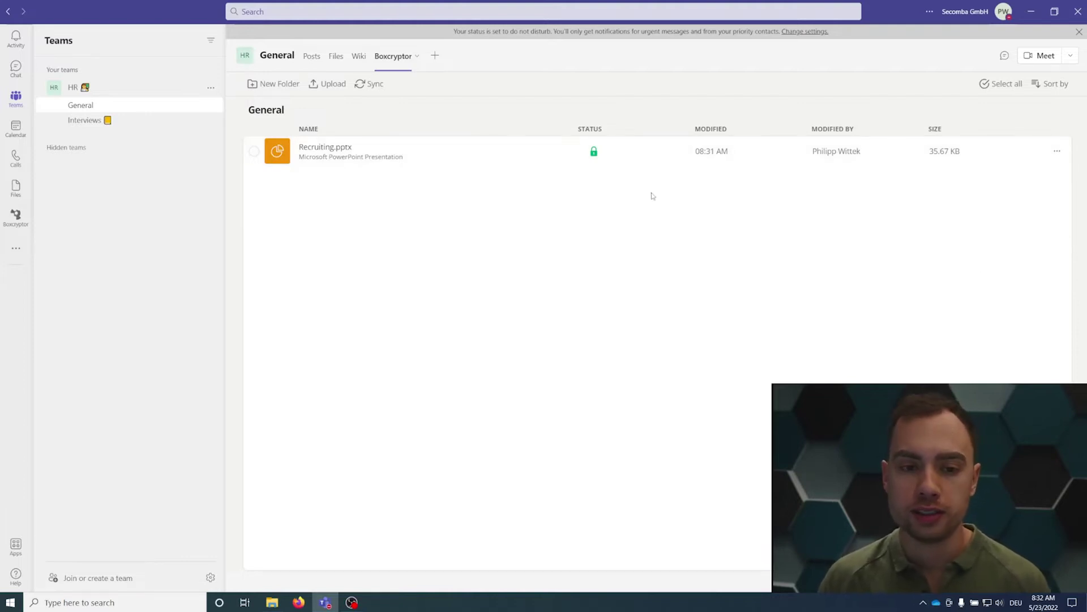
- Post 'Hey check out my presentation:' with the pasted Recruiting.pptx link, then open the posted link
{"action": "left_click", "coordinate": [317, 64]}
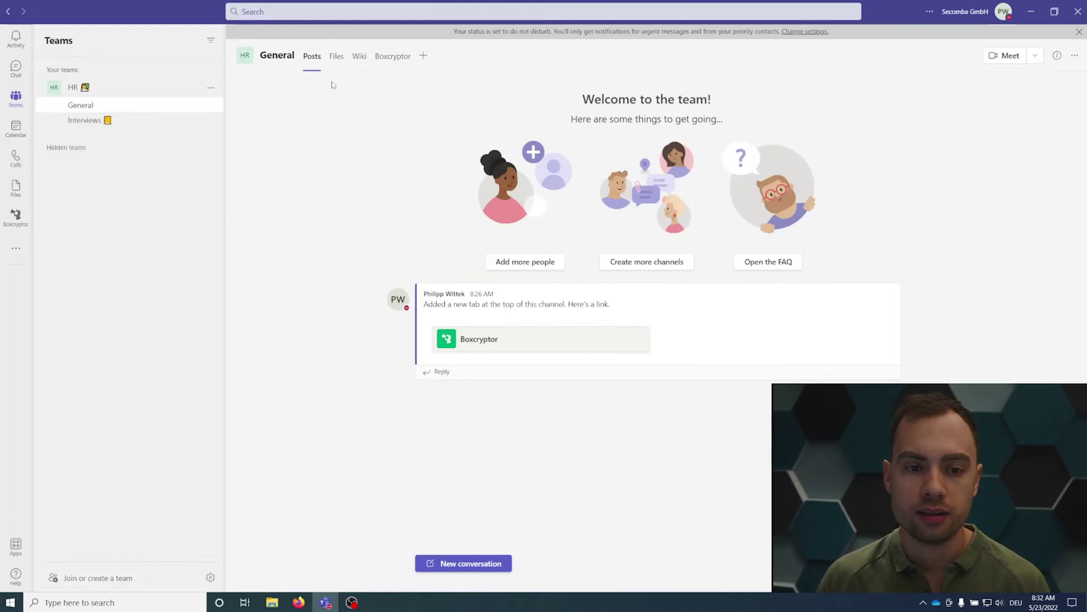
{"action": "left_click", "coordinate": [479, 562]}
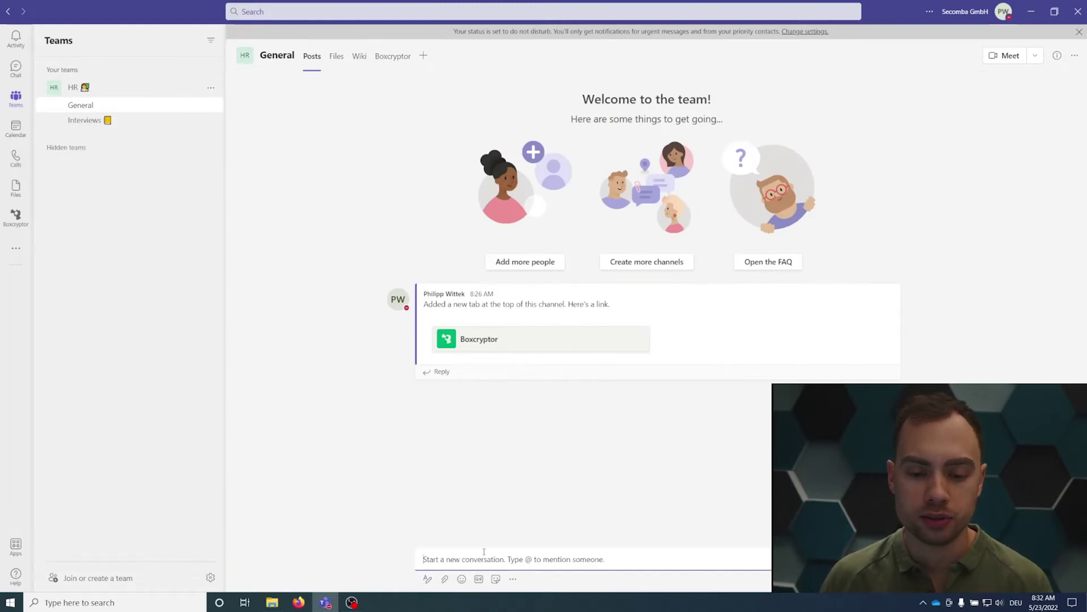
{"action": "type", "text": "Hey check out"}
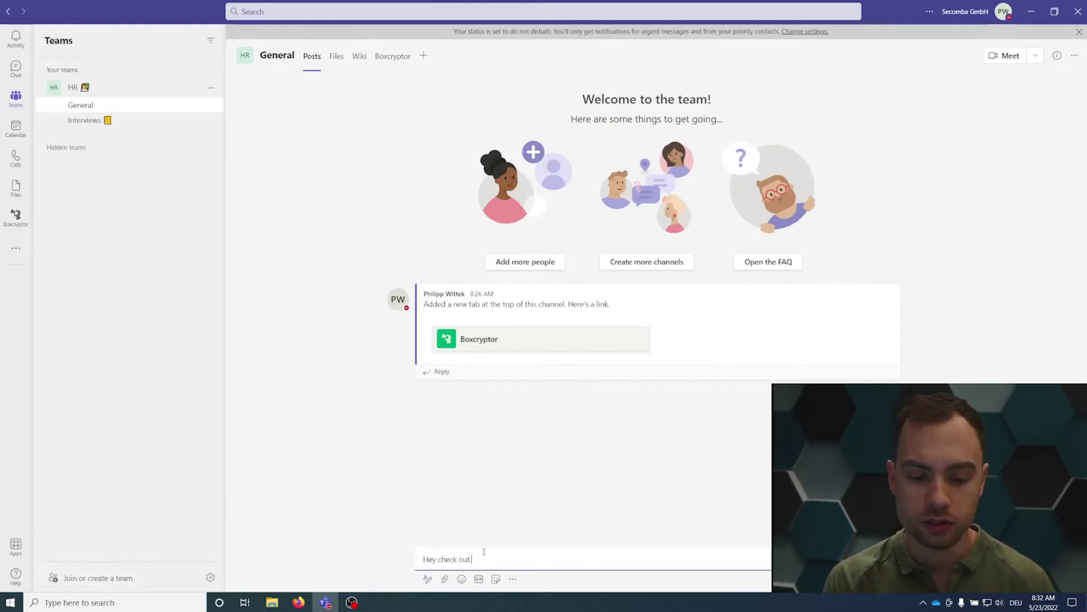
{"action": "type", "text": " my presentation:"}
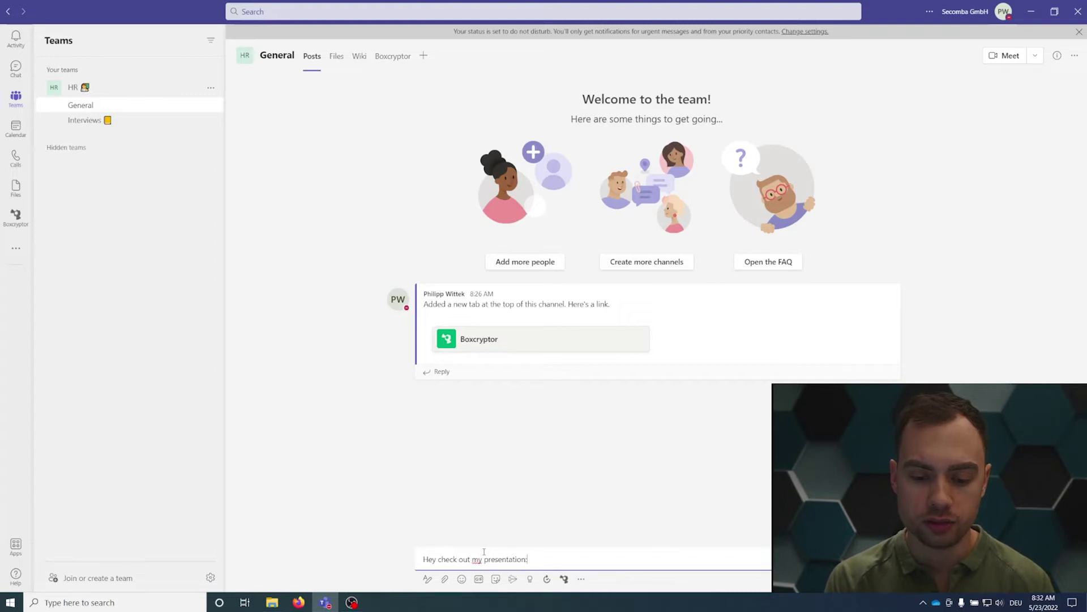
{"action": "right_click", "coordinate": [559, 567]}
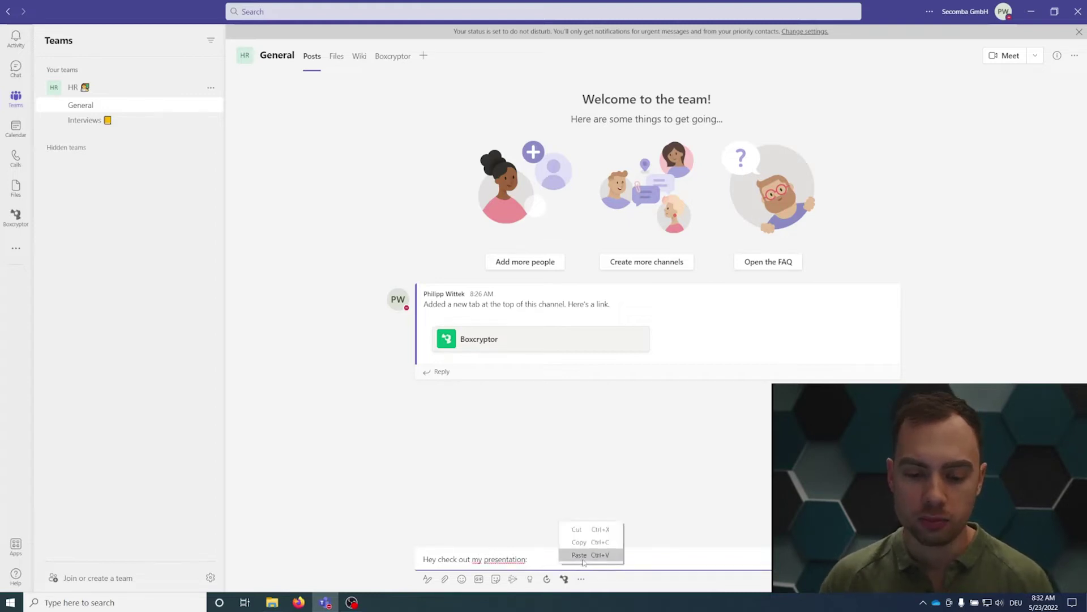
{"action": "left_click", "coordinate": [580, 555]}
{"action": "key", "text": "Return"}
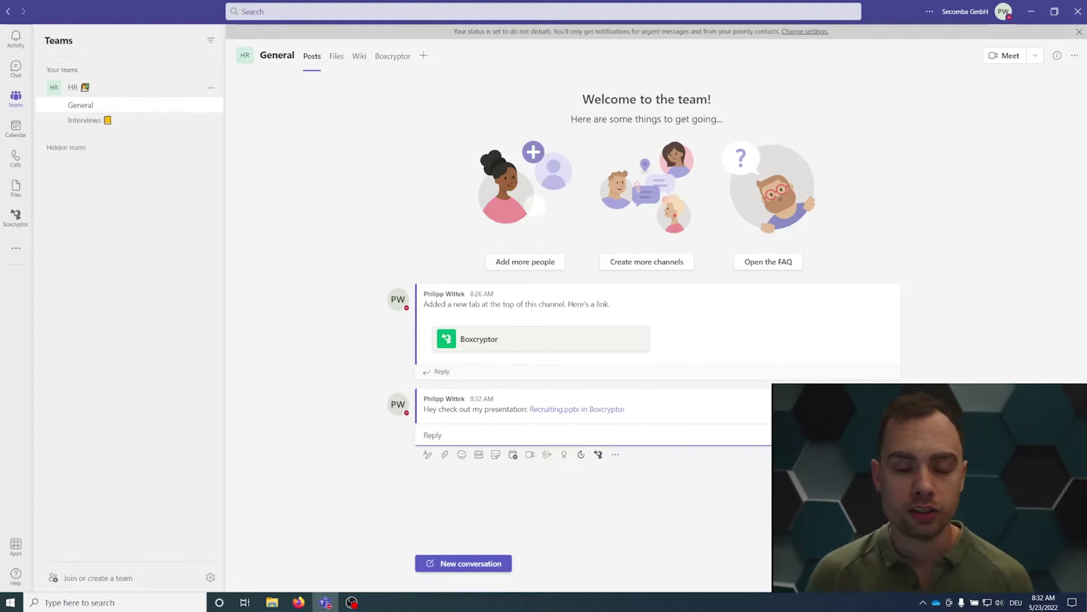
{"action": "left_click", "coordinate": [559, 410]}
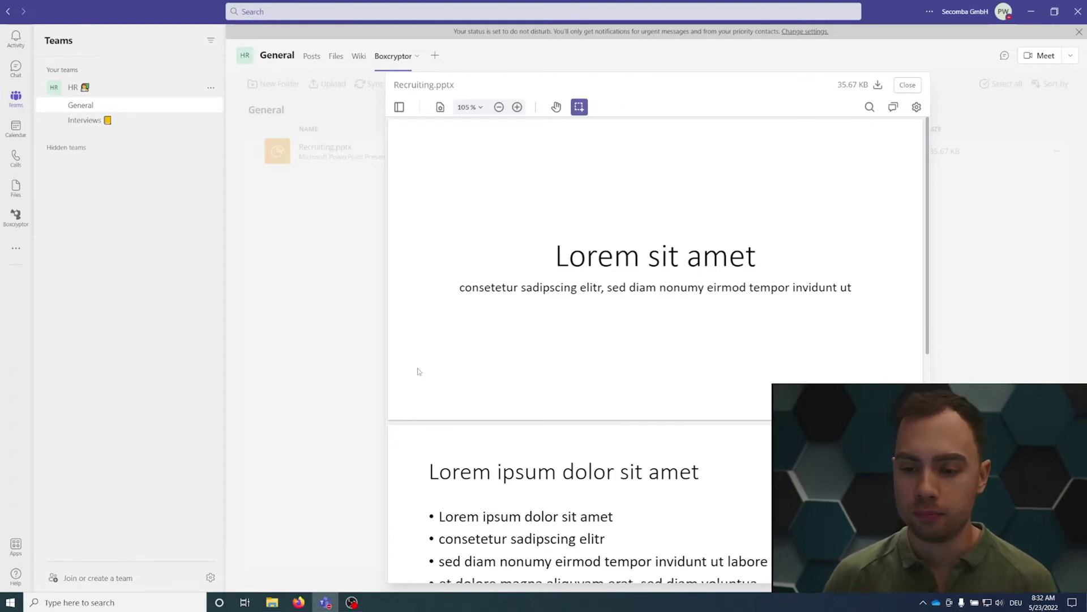
- Close the Recruiting.pptx preview and return to the General channel posts
{"action": "left_click", "coordinate": [910, 86]}
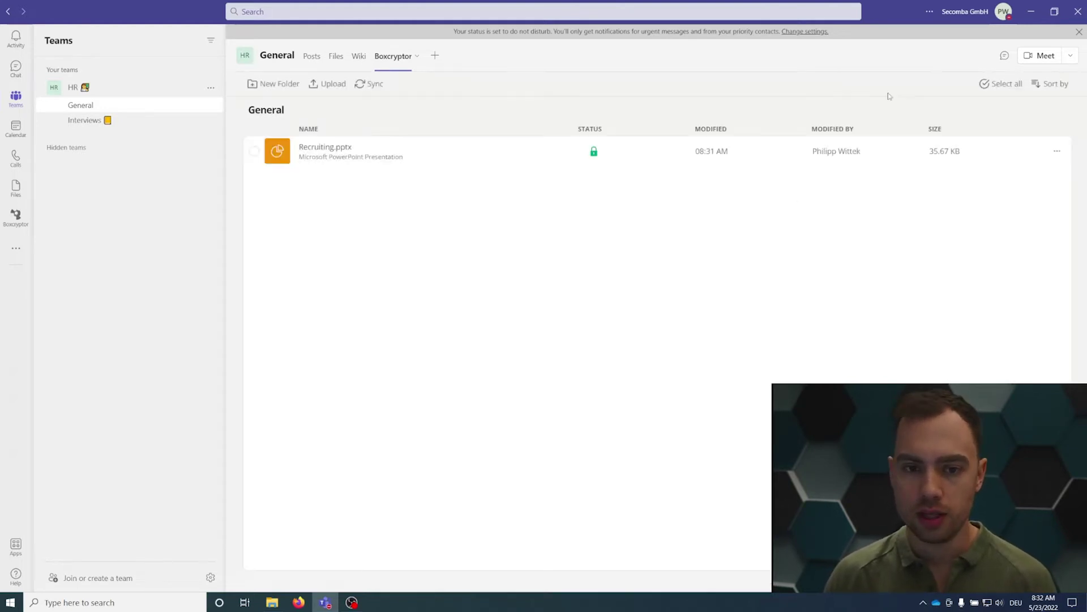
{"action": "left_click", "coordinate": [316, 65]}
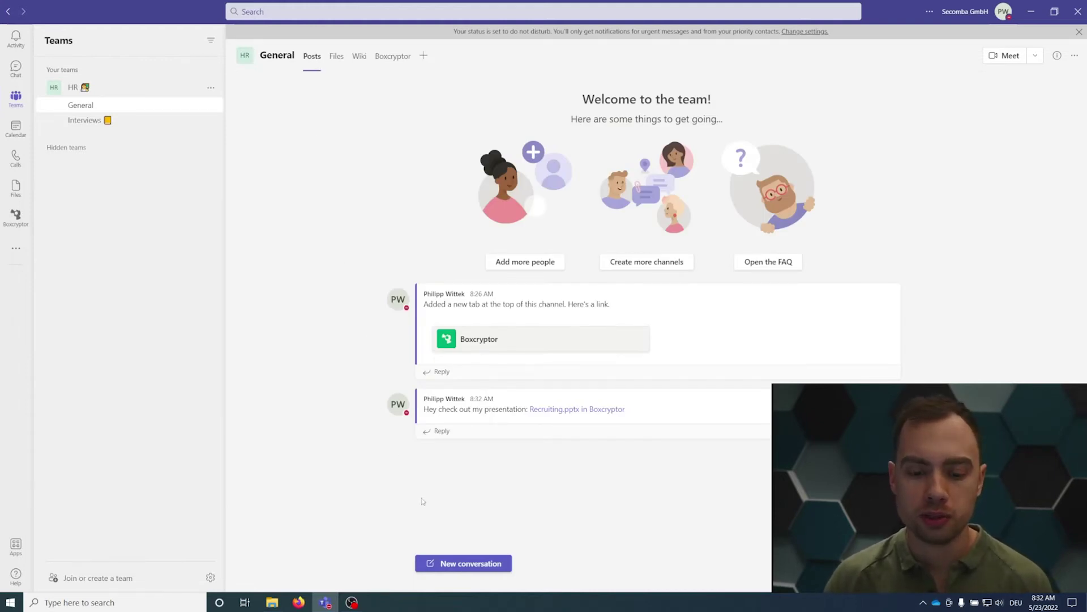
- Start a new General post and choose Boxcryptor's Upload Encrypted Files option
{"action": "left_click", "coordinate": [468, 563]}
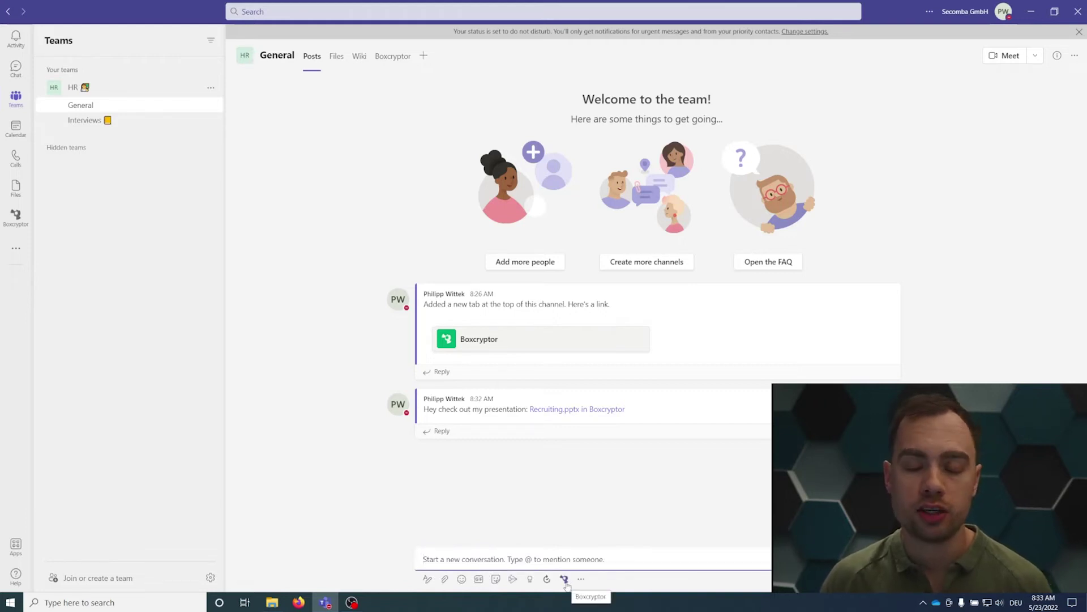
{"action": "left_click", "coordinate": [564, 579]}
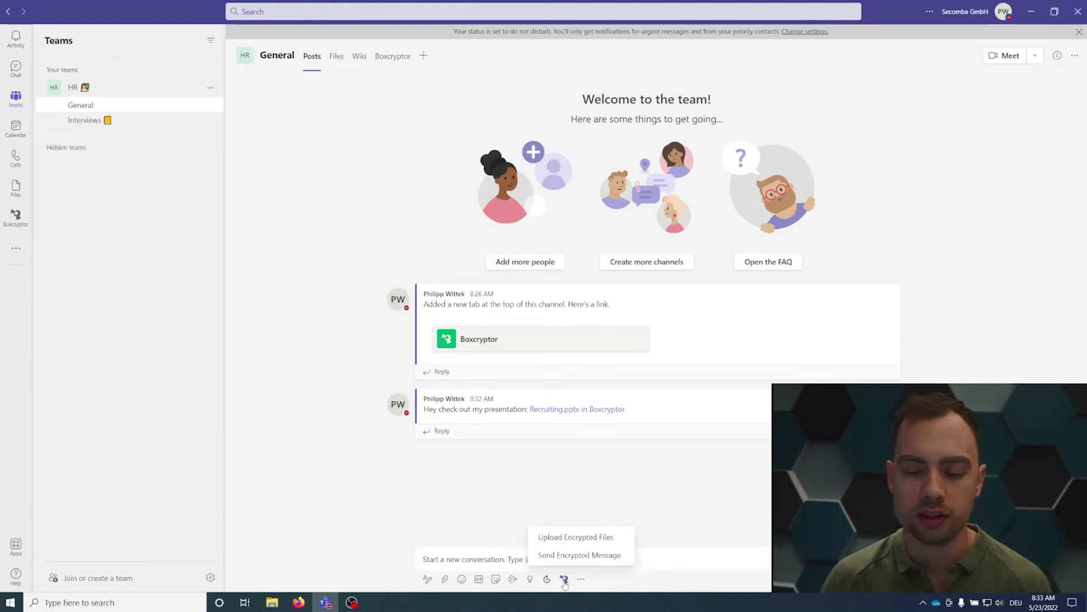
{"action": "left_click", "coordinate": [590, 543]}
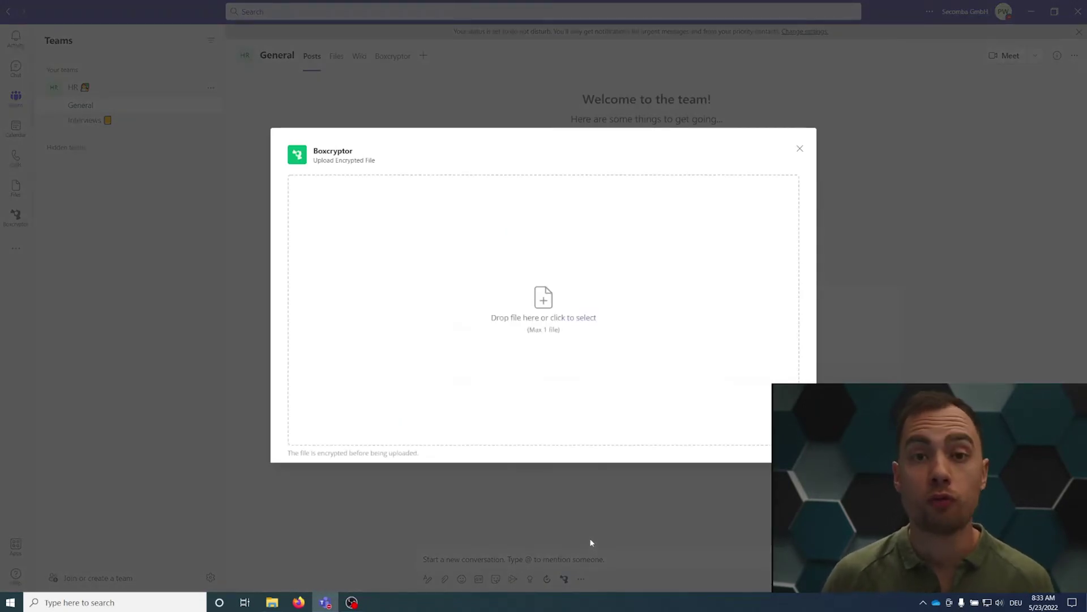
- Select Compensations_2022.xlsx from Desktop > HR as the encrypted attachment
{"action": "left_click", "coordinate": [574, 318]}
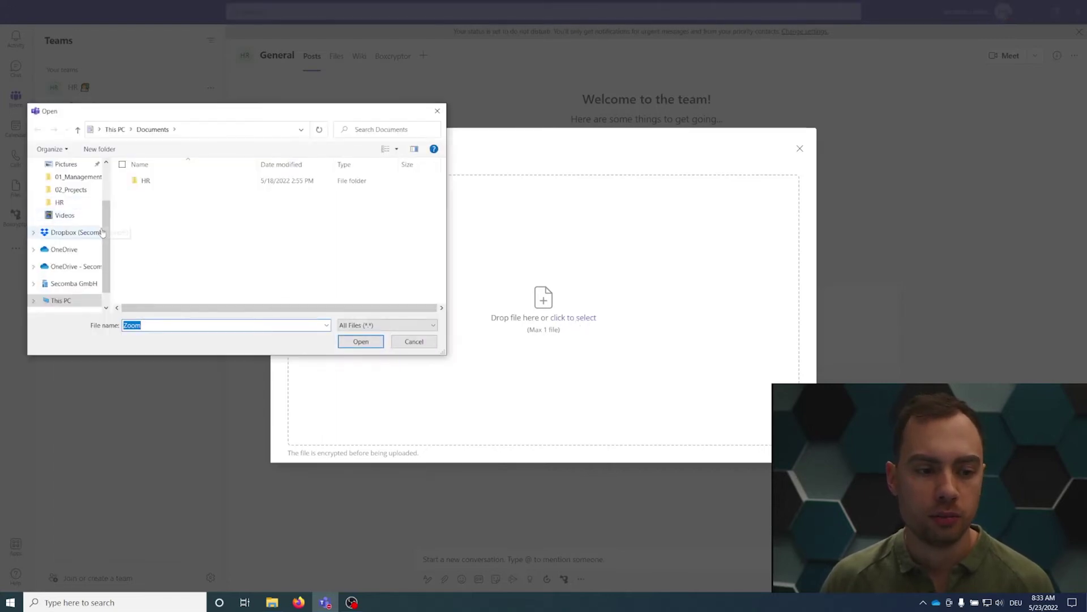
{"action": "scroll", "coordinate": [86, 204], "scroll_direction": "up", "scroll_amount": 2}
{"action": "left_click", "coordinate": [84, 187]}
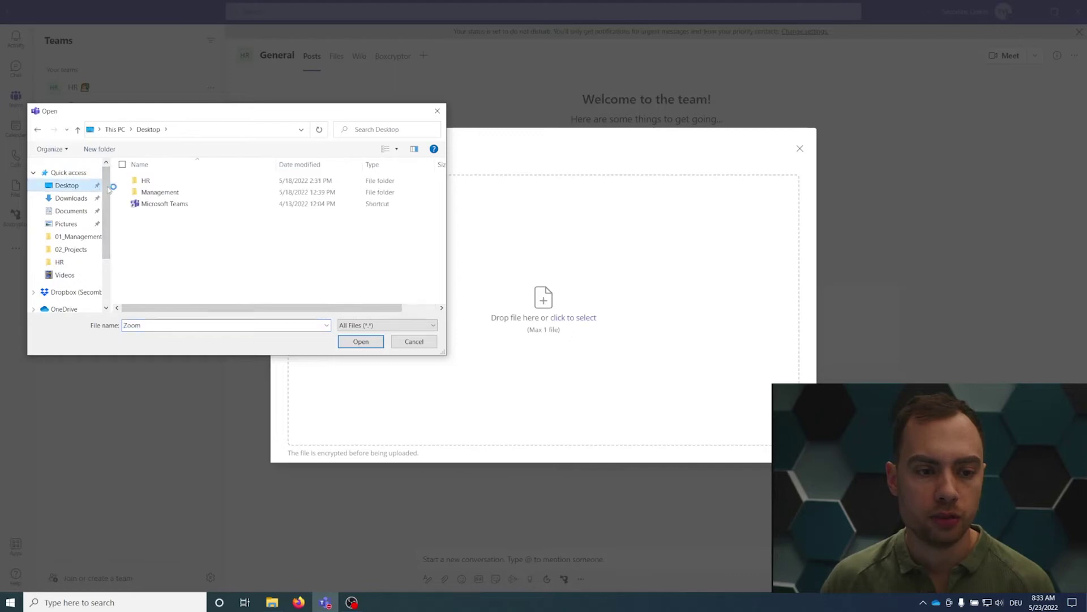
{"action": "double_click", "coordinate": [150, 181]}
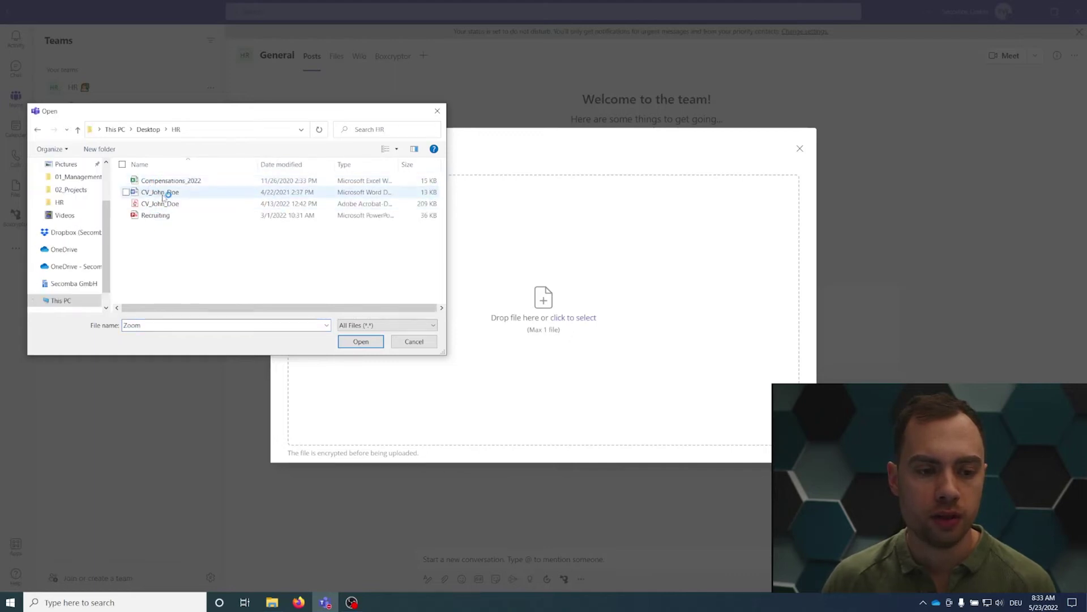
{"action": "left_click", "coordinate": [161, 183]}
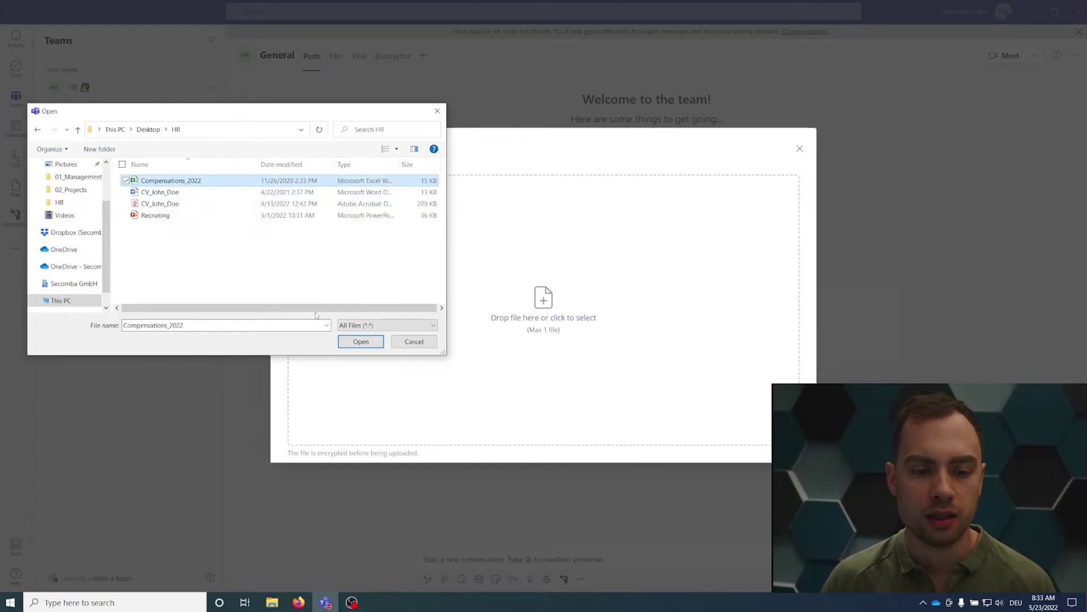
{"action": "left_click", "coordinate": [366, 343]}
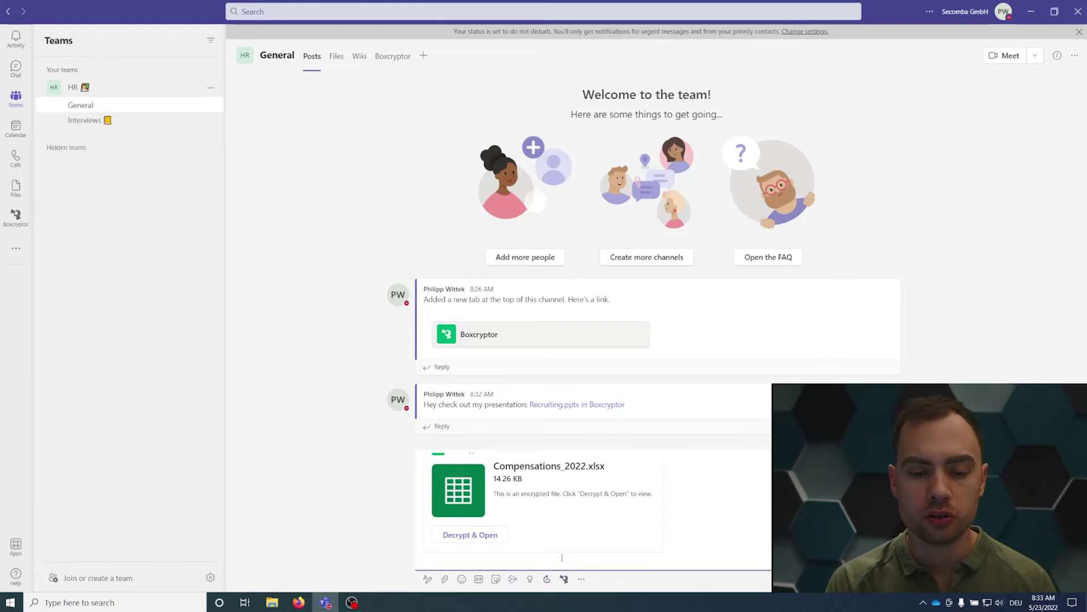
- Send the post with the caption 'This is our compensations file for 2022'
{"action": "type", "text": "Th"}
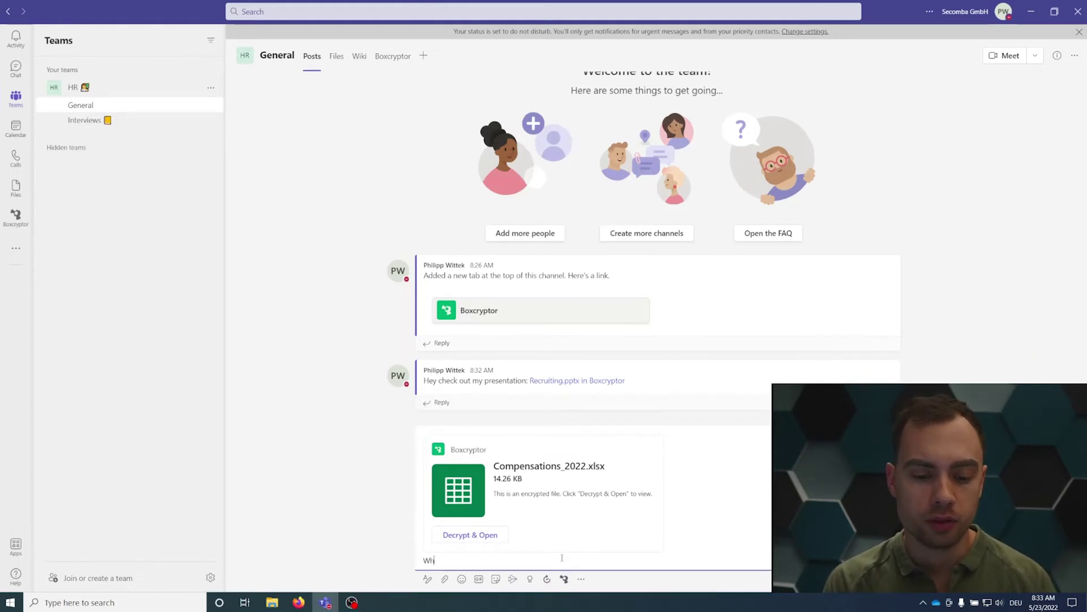
{"action": "type", "text": "is is our c"}
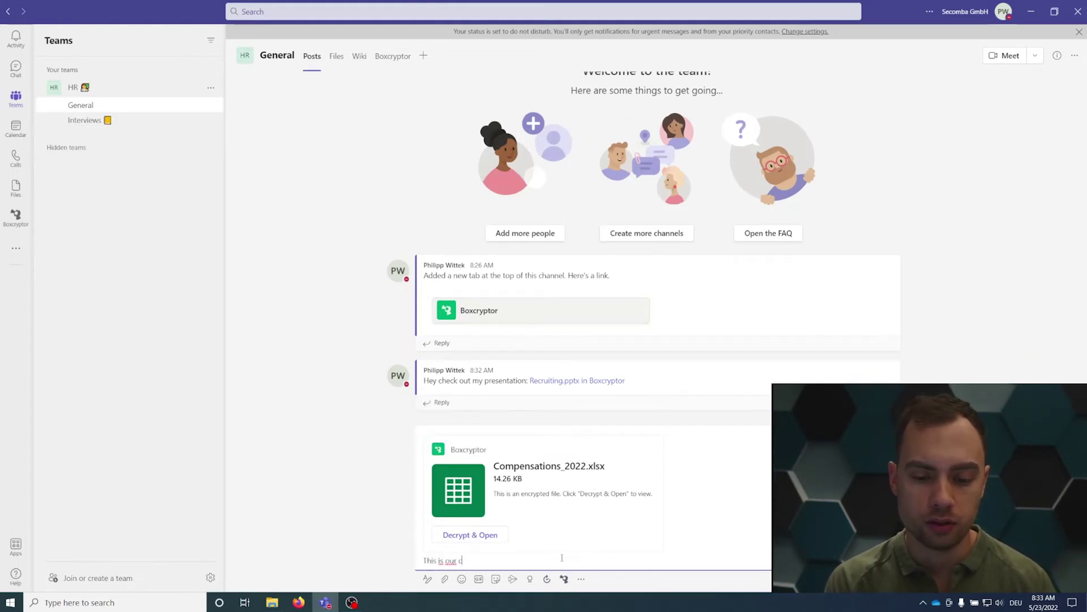
{"action": "type", "text": "ompensations file for 2022"}
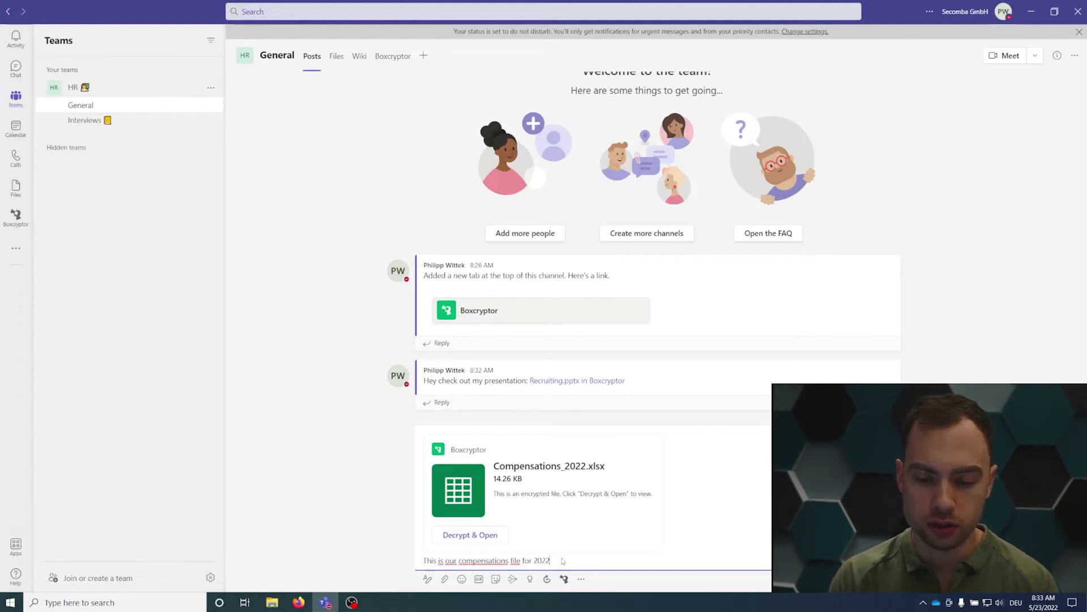
{"action": "key", "text": "Return"}
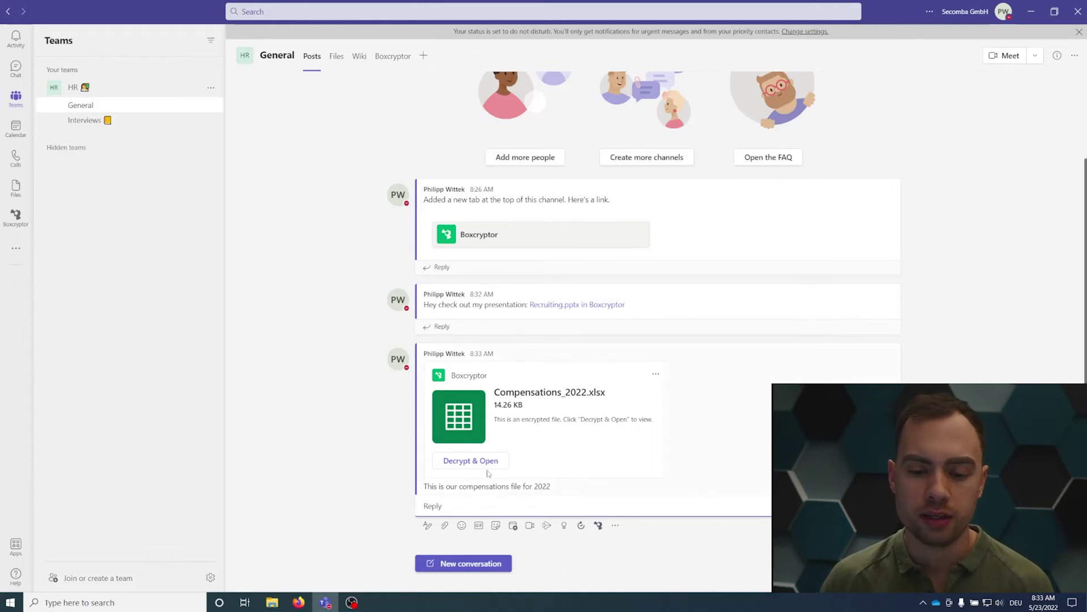
{"action": "left_click", "coordinate": [478, 462]}
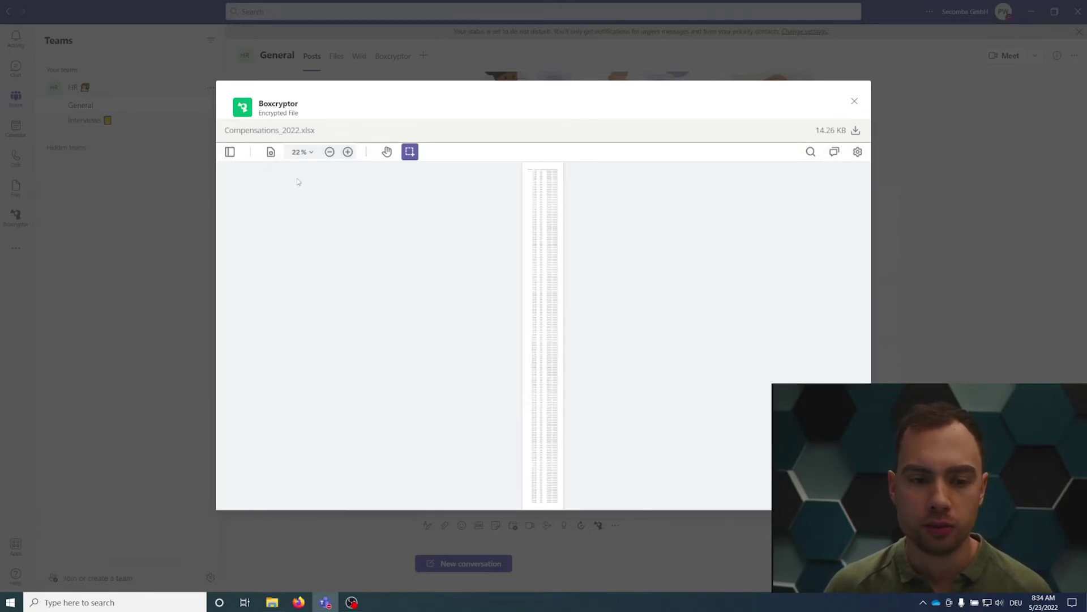
{"action": "left_click", "coordinate": [348, 152]}
{"action": "left_click", "coordinate": [348, 152]}
{"action": "left_click", "coordinate": [348, 151]}
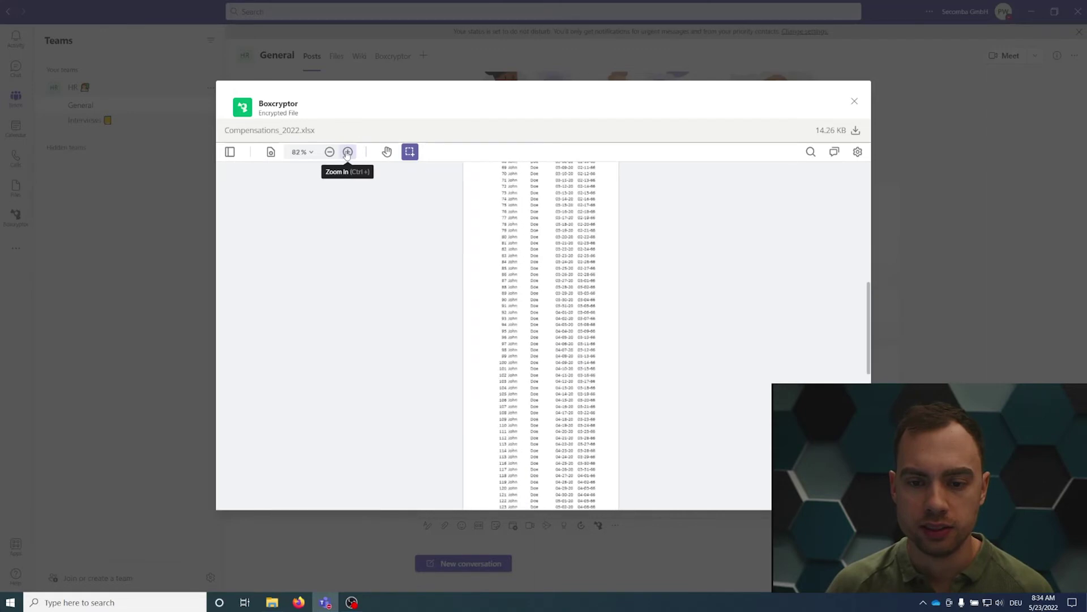
{"action": "left_click", "coordinate": [348, 152]}
{"action": "scroll", "coordinate": [493, 368], "scroll_direction": "up", "scroll_amount": 15}
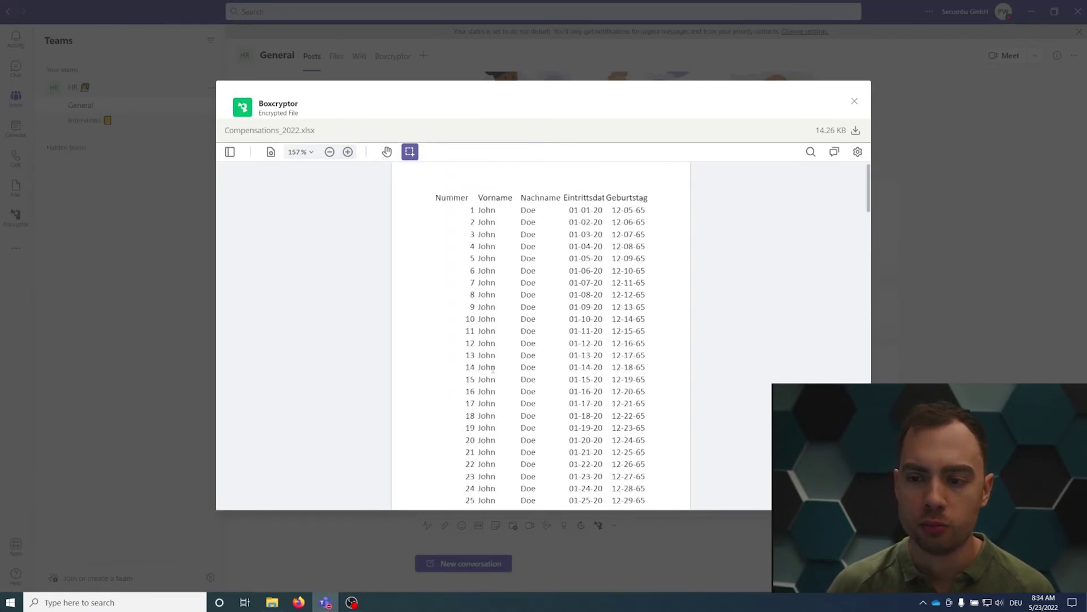
{"action": "scroll", "coordinate": [493, 368], "scroll_direction": "up", "scroll_amount": 1}
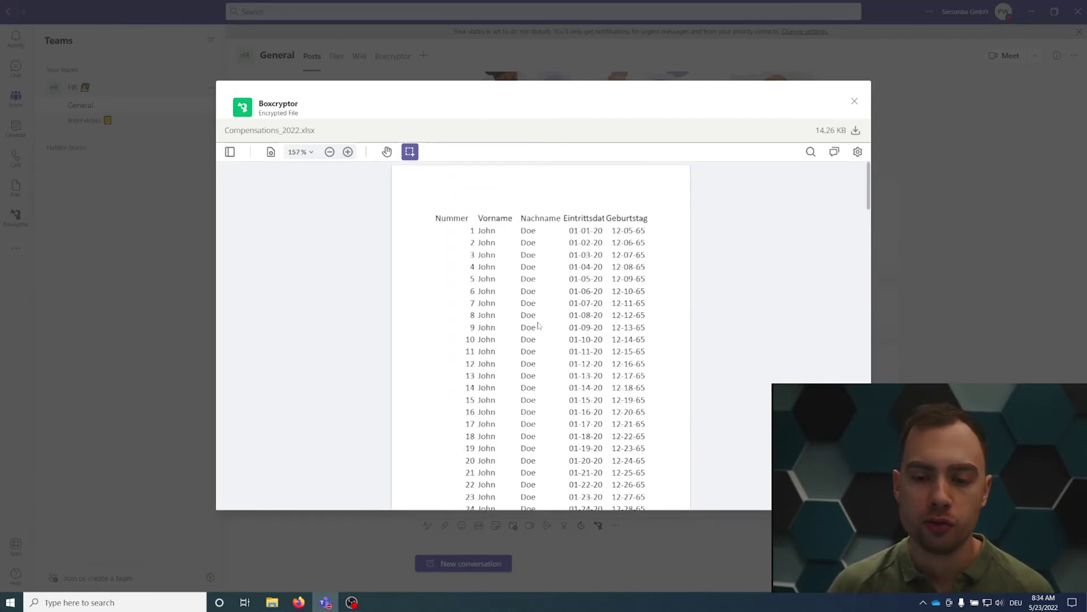
{"action": "left_click", "coordinate": [855, 101]}
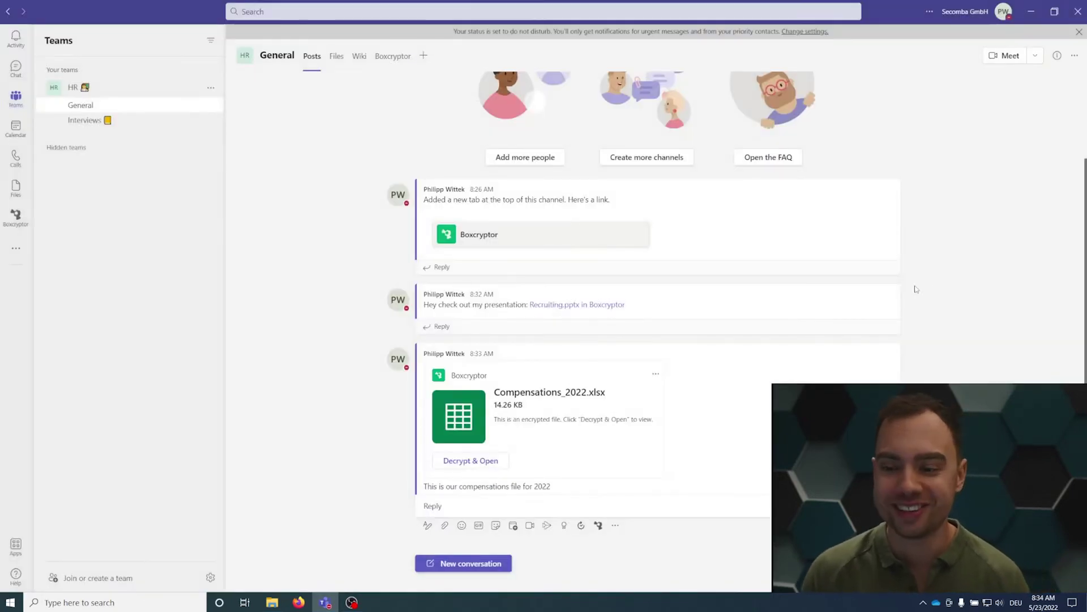
- Start a new post and open Boxcryptor's Send Encrypted Message form
{"action": "left_click", "coordinate": [483, 562]}
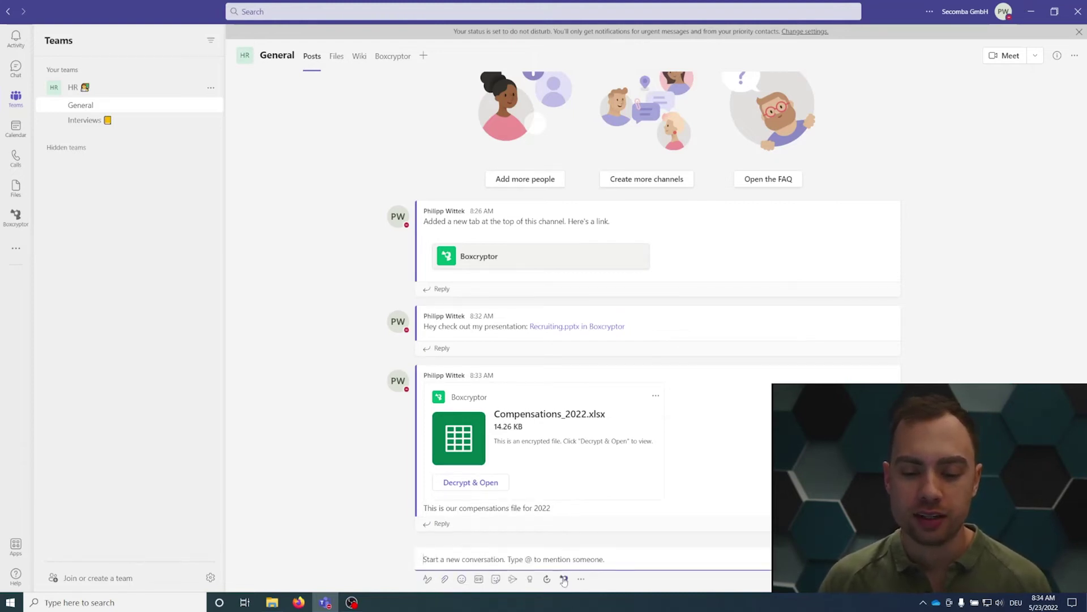
{"action": "left_click", "coordinate": [565, 582]}
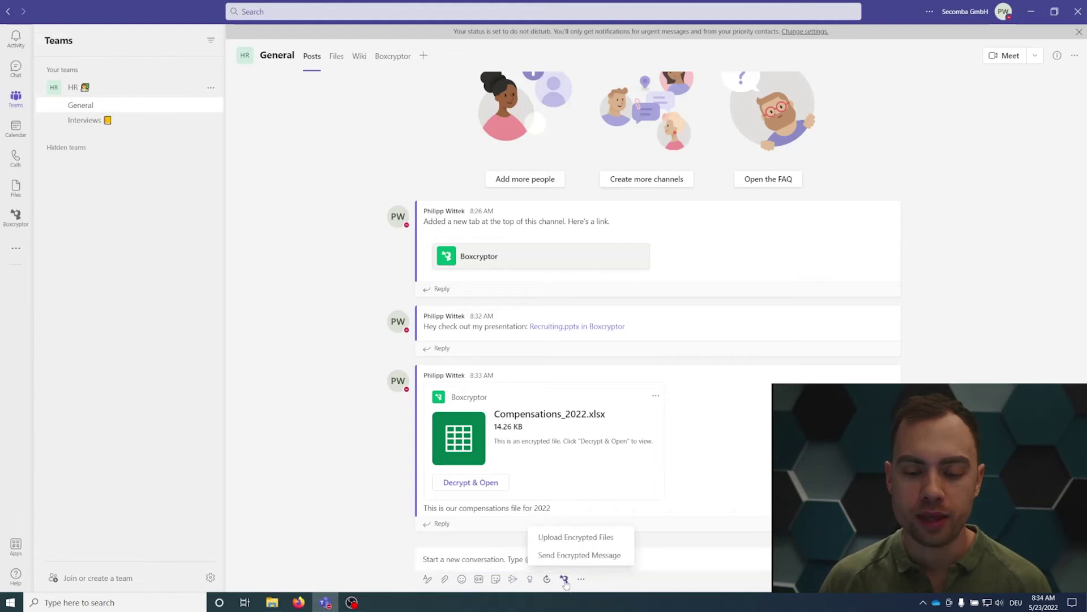
{"action": "left_click", "coordinate": [592, 557]}
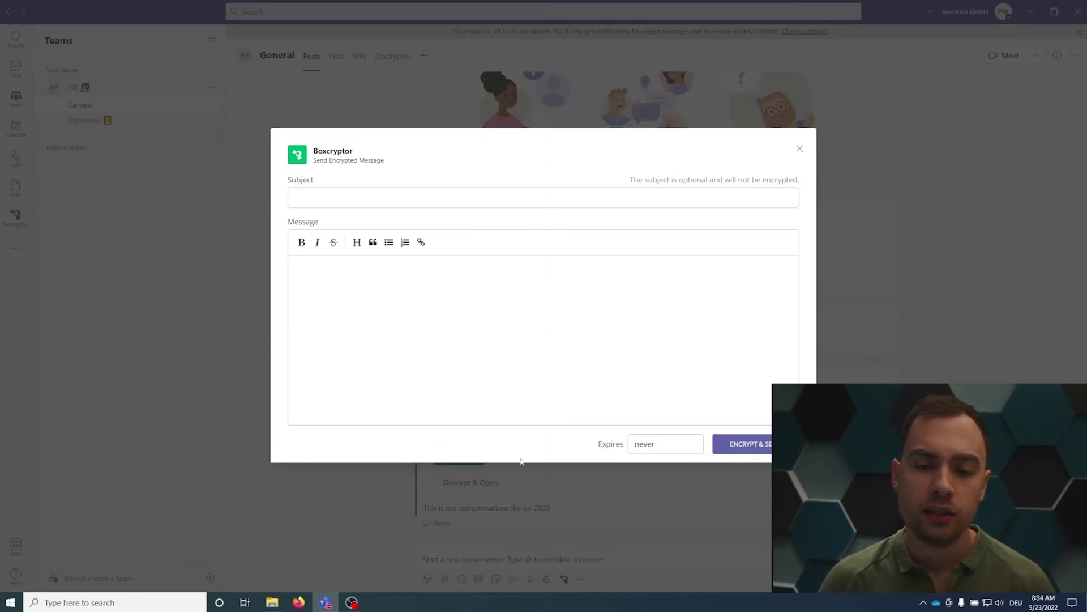
- Enter subject 'Important HR decission' and a message about an employee's termination contract
{"action": "left_click_drag", "start_coordinate": [629, 180], "coordinate": [788, 179]}
{"action": "left_click", "coordinate": [747, 196]}
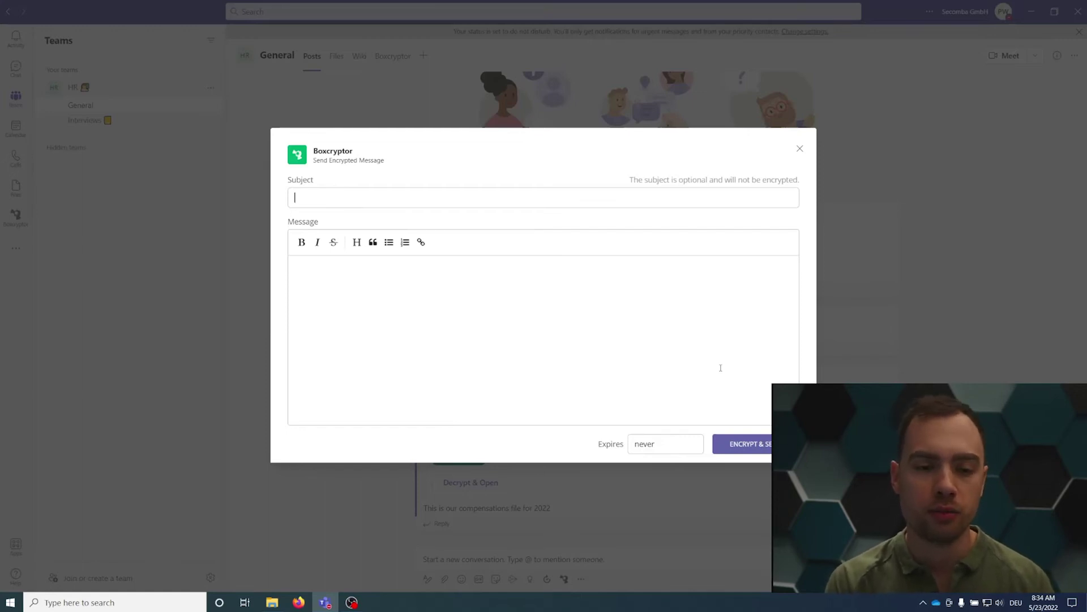
{"action": "type", "text": "Im"}
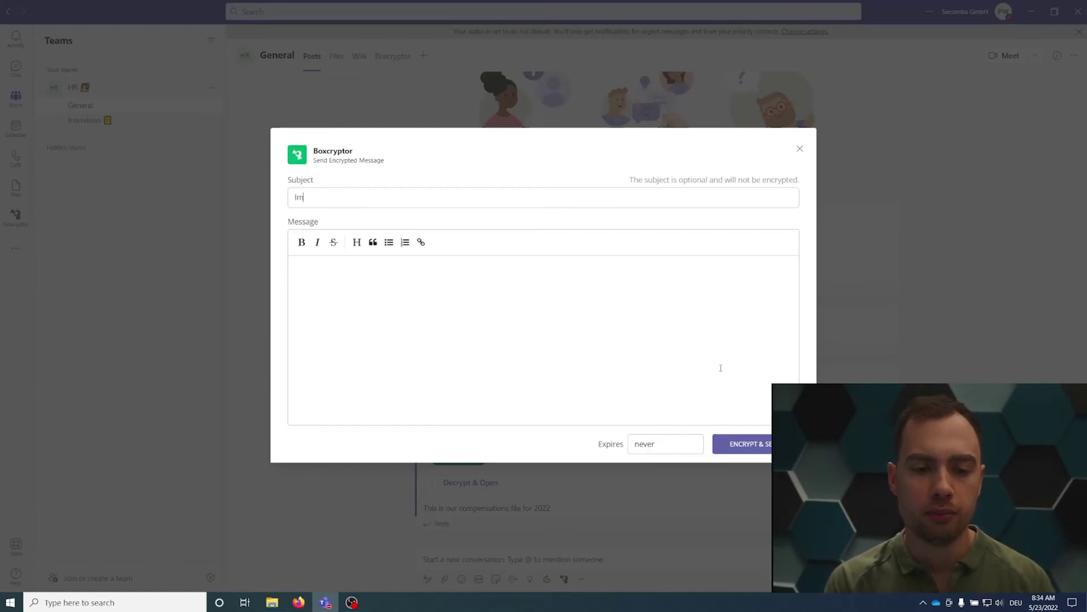
{"action": "type", "text": "portant HR decission"}
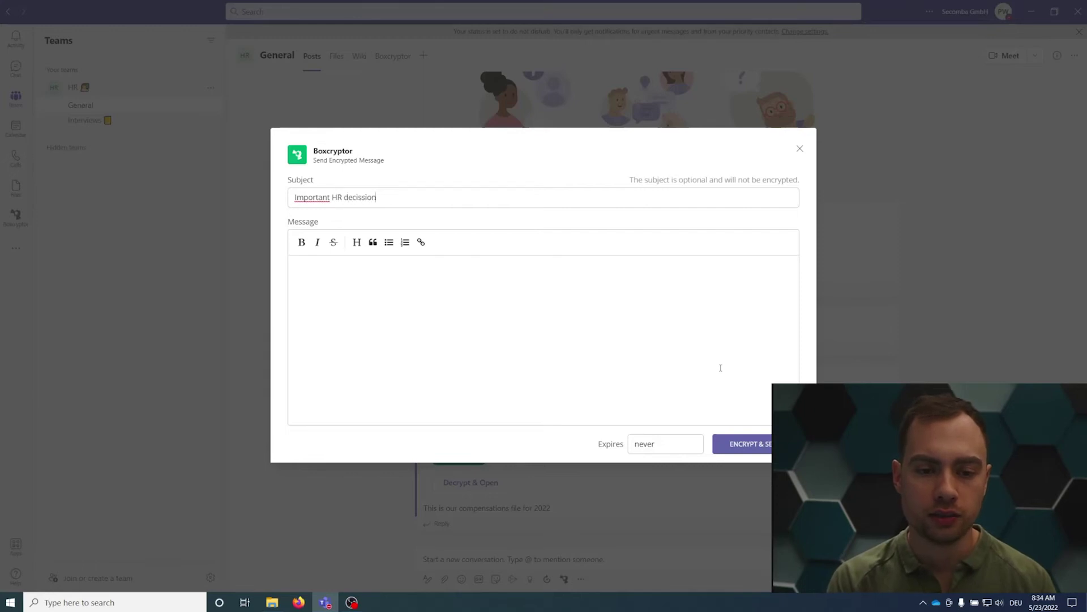
{"action": "left_click", "coordinate": [462, 281]}
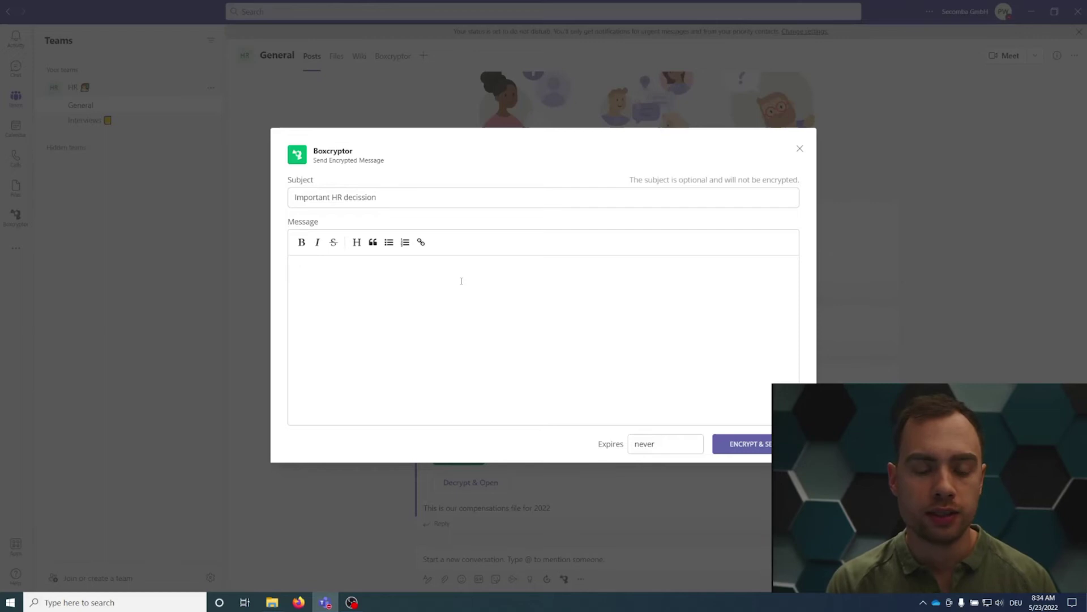
{"action": "type", "text": "Termination contract f"}
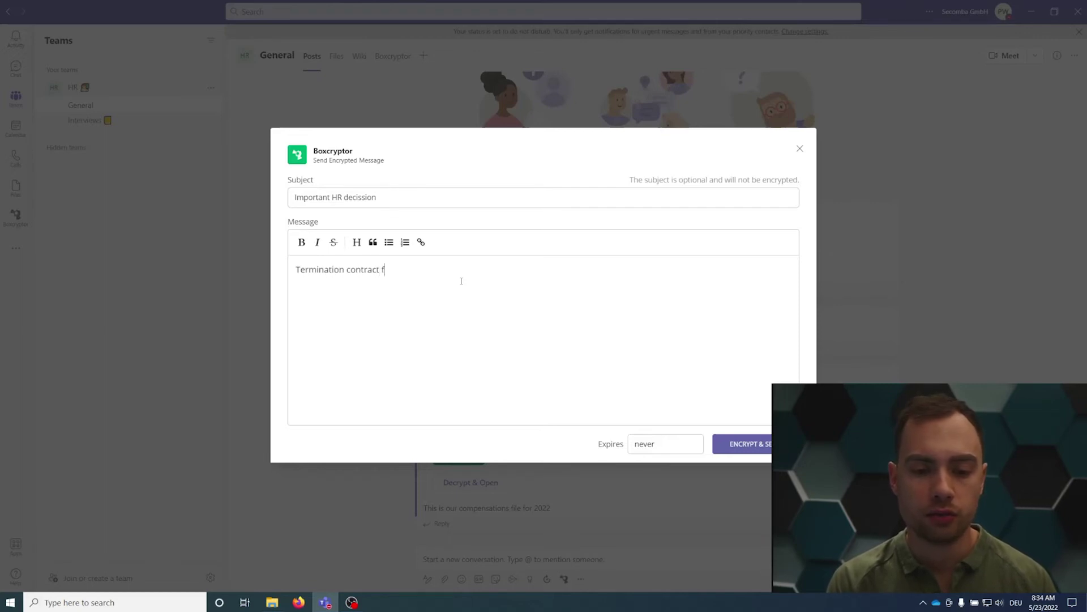
{"action": "type", "text": "or John Doe"}
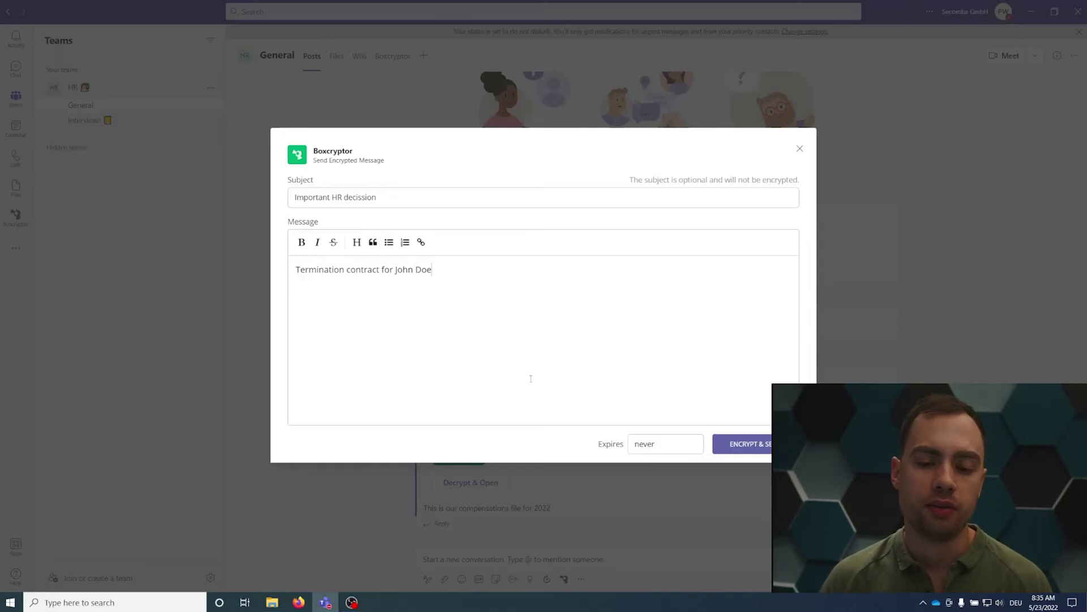
- Set the encrypted HR message to expire in 1 hour and encrypt it for sending
{"action": "left_click", "coordinate": [665, 450]}
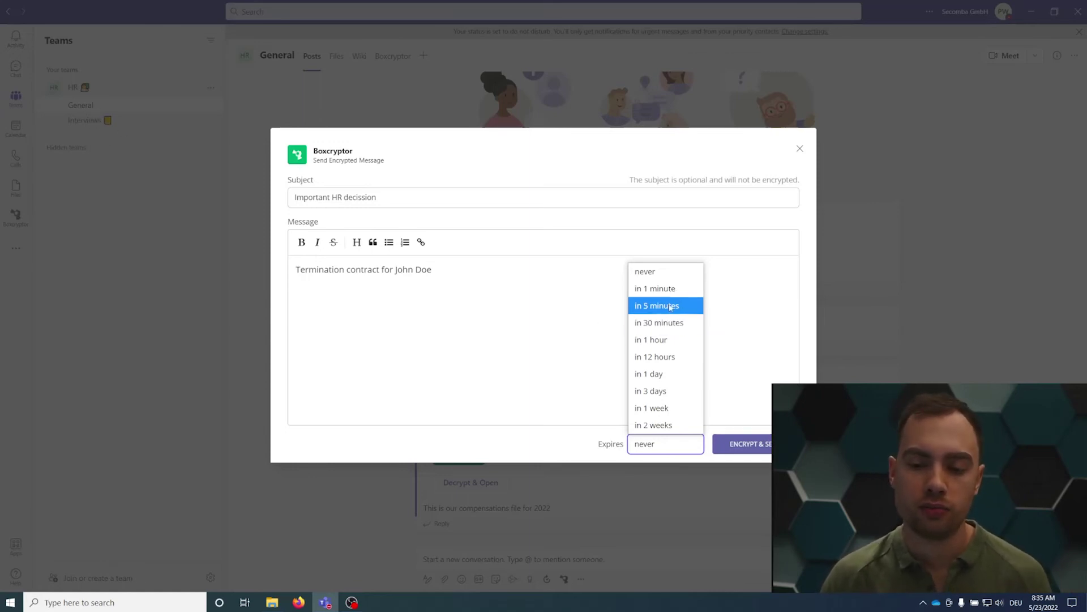
{"action": "left_click", "coordinate": [663, 340]}
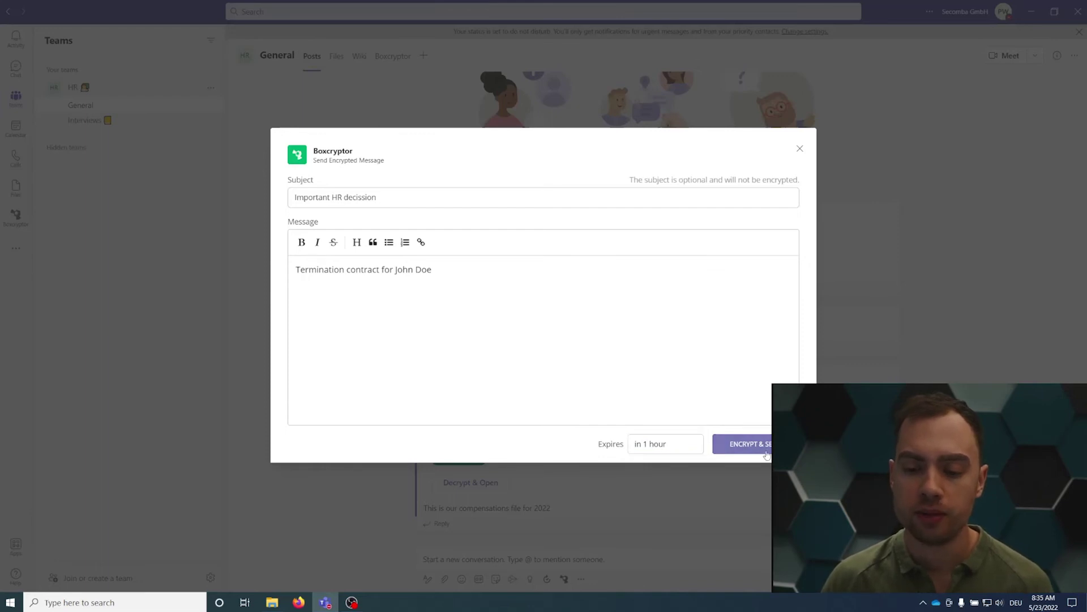
{"action": "left_click", "coordinate": [766, 454]}
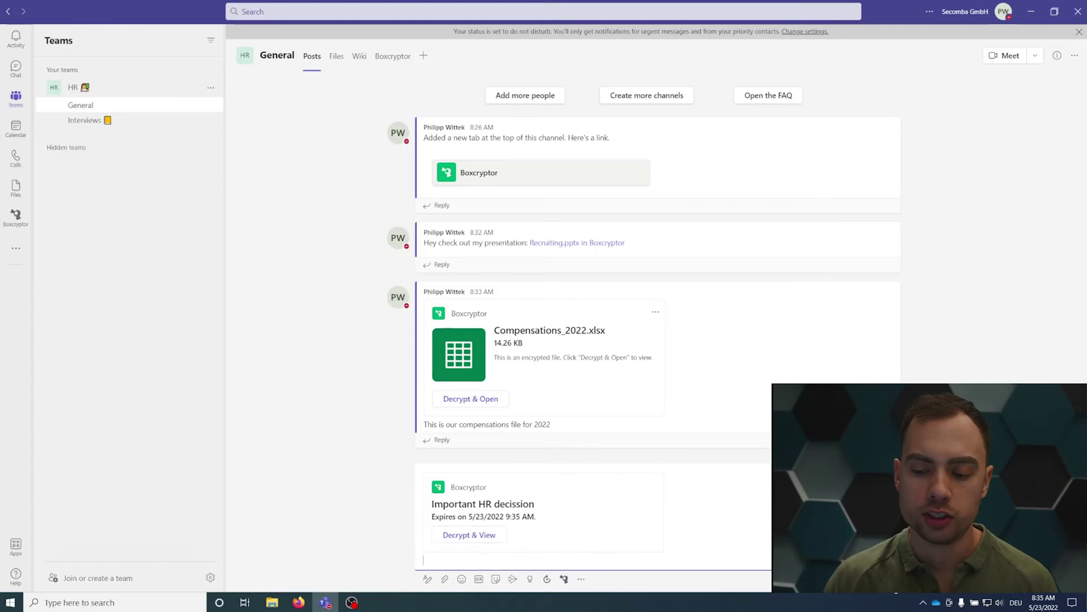
- Post the 'Important HR decission' card to General, then decrypt and read it
{"action": "key", "text": "Return"}
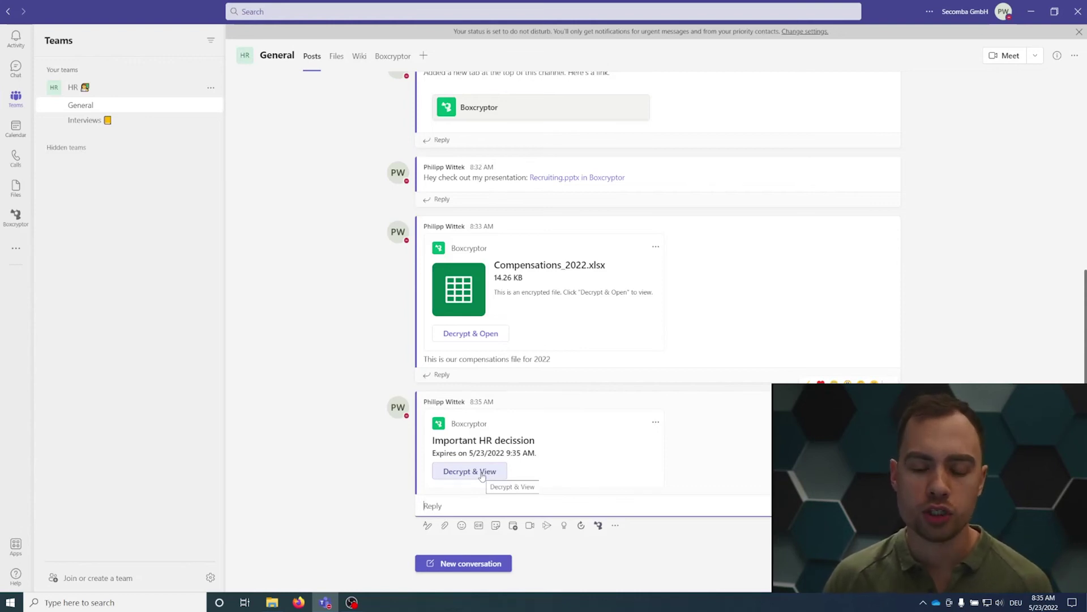
{"action": "left_click", "coordinate": [482, 472]}
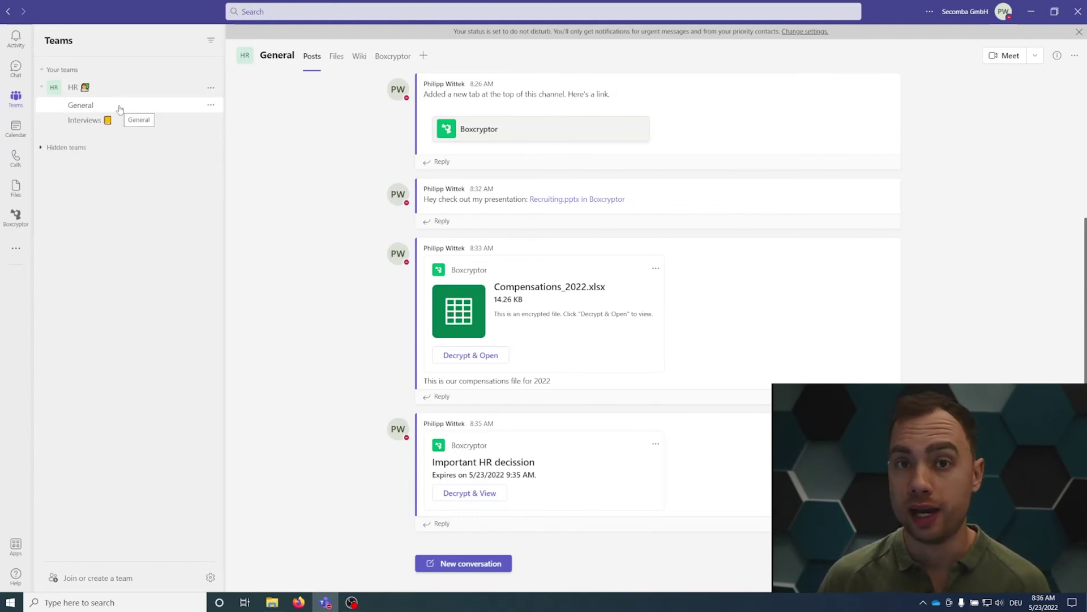
- In the group chat, open Boxcryptor's Upload Encrypted File dialog
{"action": "left_click", "coordinate": [15, 69]}
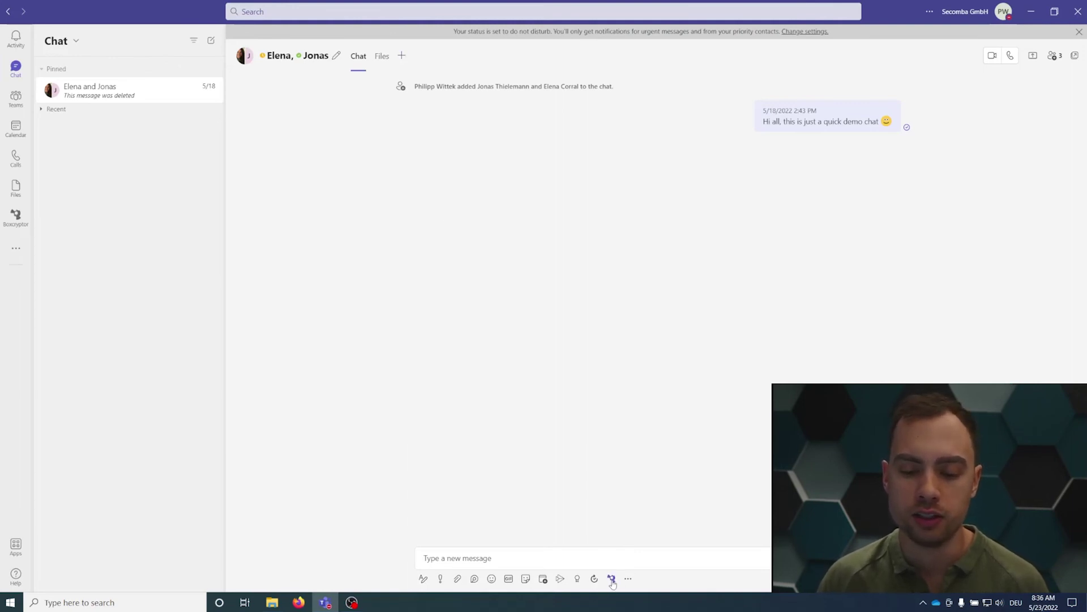
{"action": "left_click", "coordinate": [612, 580]}
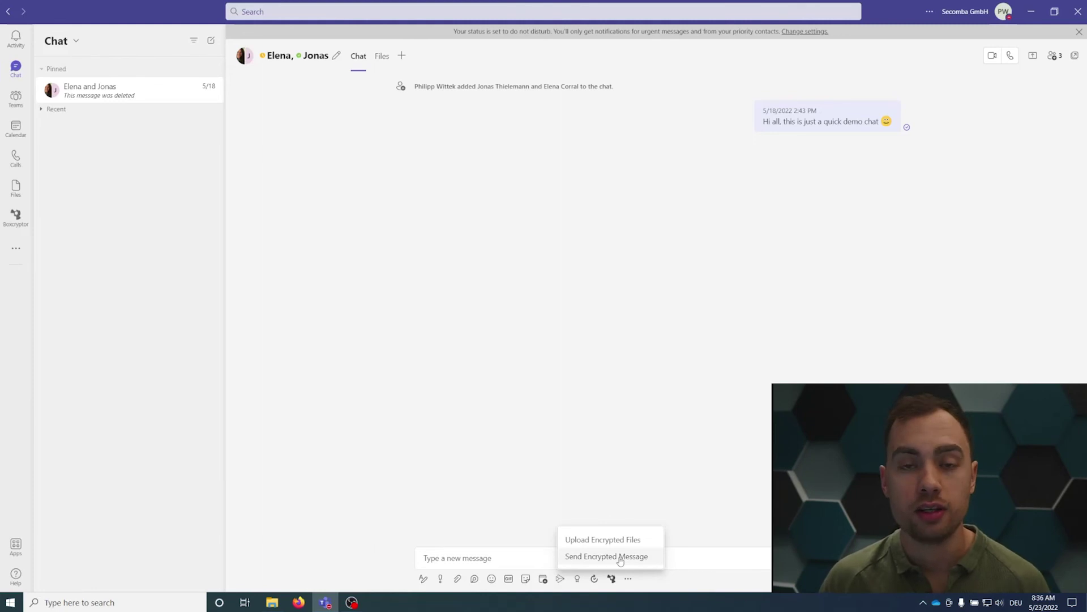
{"action": "left_click", "coordinate": [610, 539]}
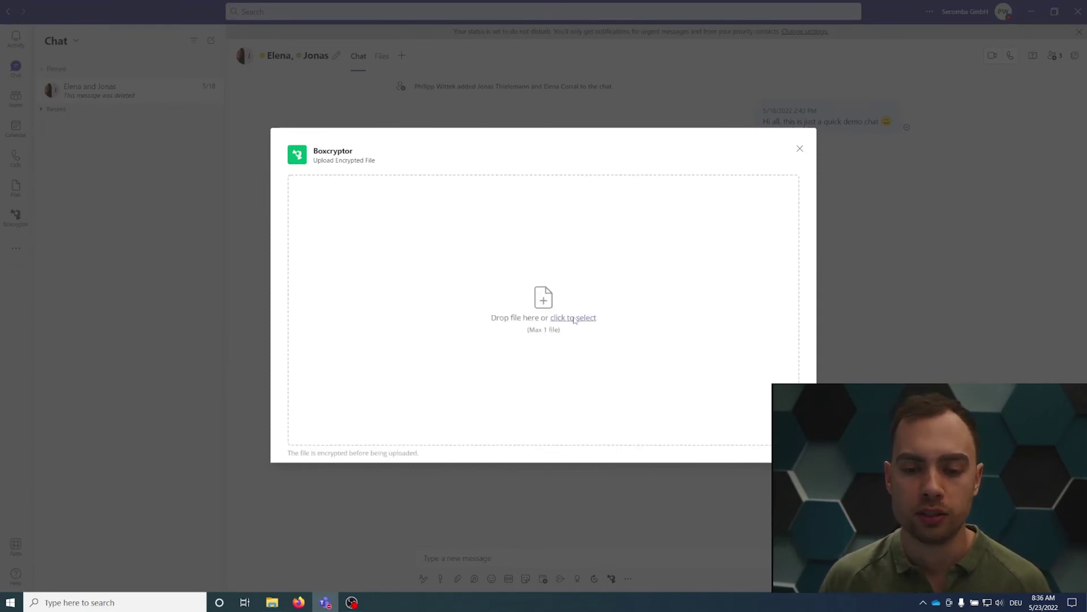
- Select the CV PDF from the Desktop HR folder for encrypted upload to the chat
{"action": "left_click", "coordinate": [574, 318]}
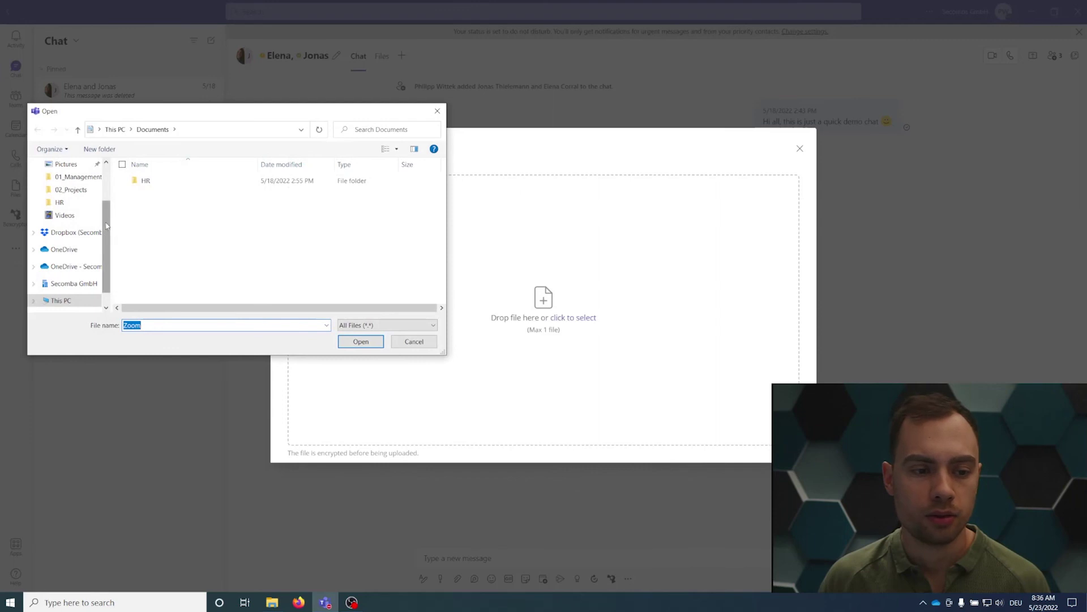
{"action": "left_click_drag", "start_coordinate": [105, 216], "coordinate": [100, 181]}
{"action": "left_click", "coordinate": [72, 198]}
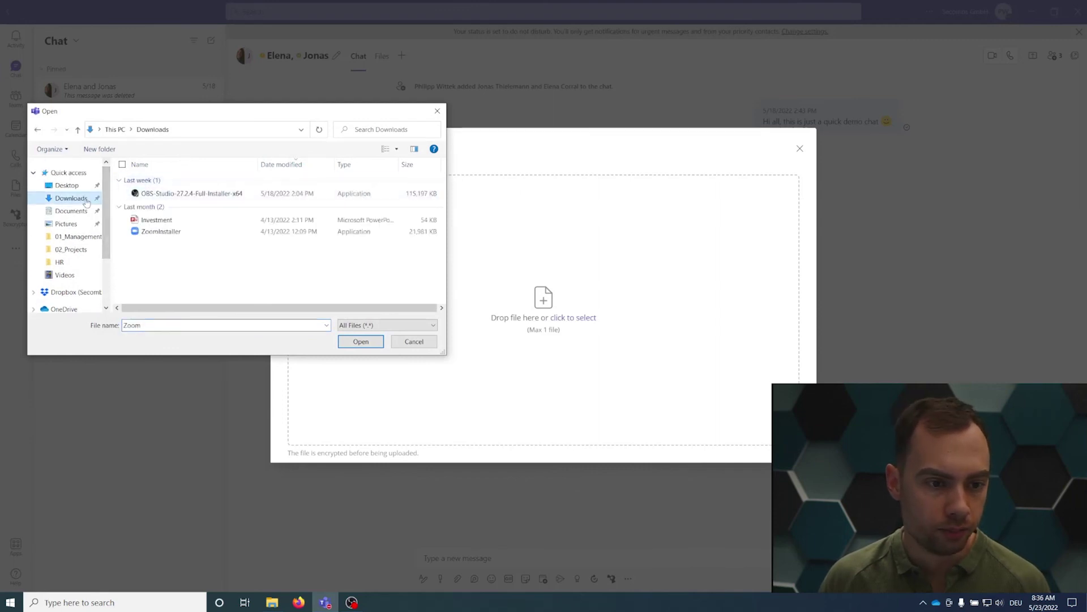
{"action": "left_click", "coordinate": [71, 211]}
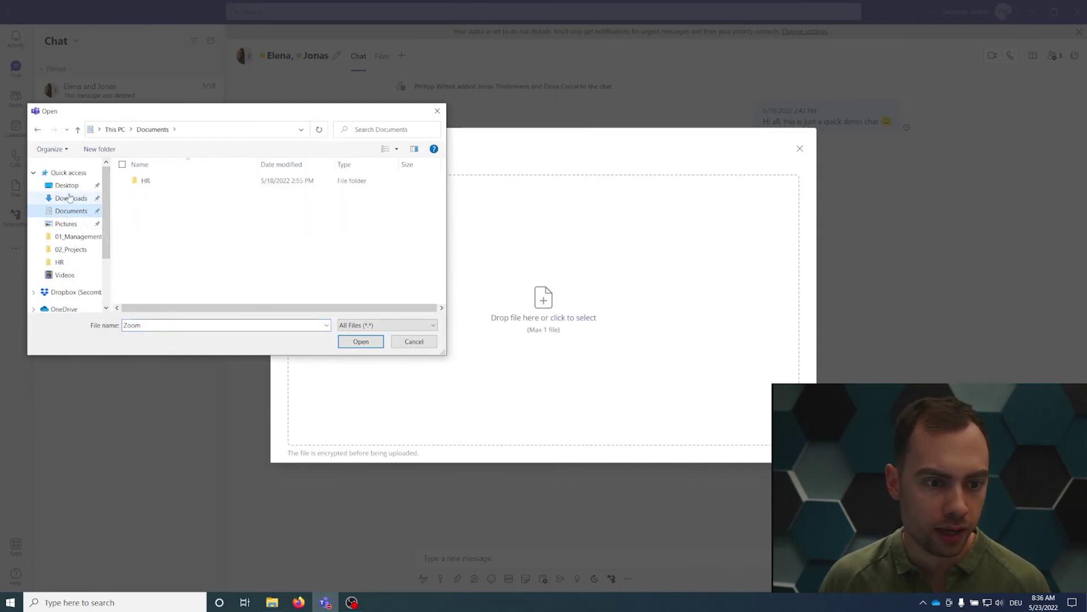
{"action": "left_click", "coordinate": [67, 185]}
{"action": "double_click", "coordinate": [145, 180]}
{"action": "left_click", "coordinate": [160, 204]}
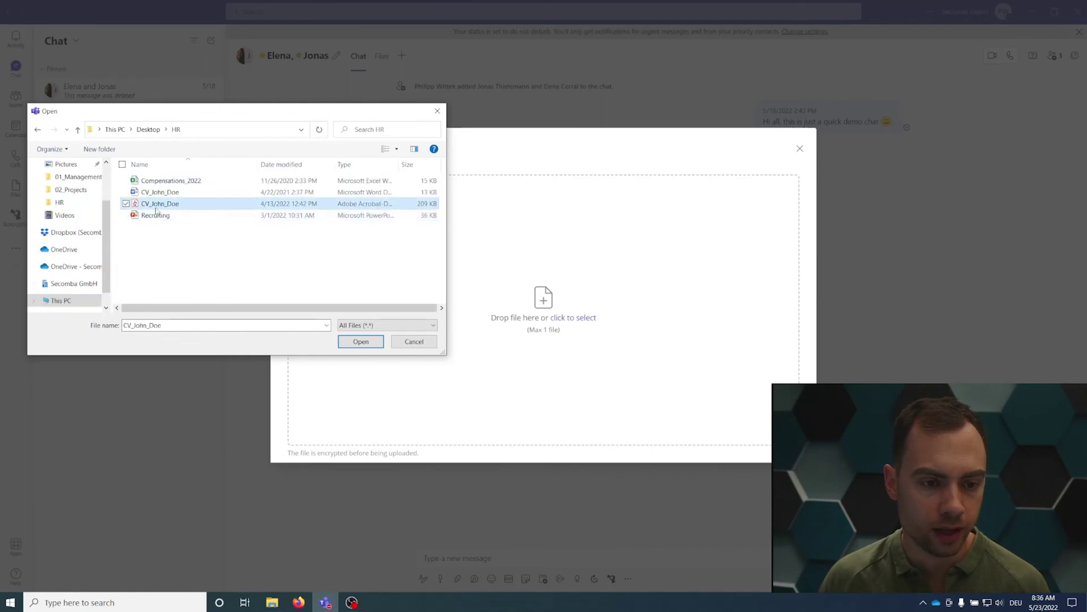
{"action": "left_click", "coordinate": [361, 341]}
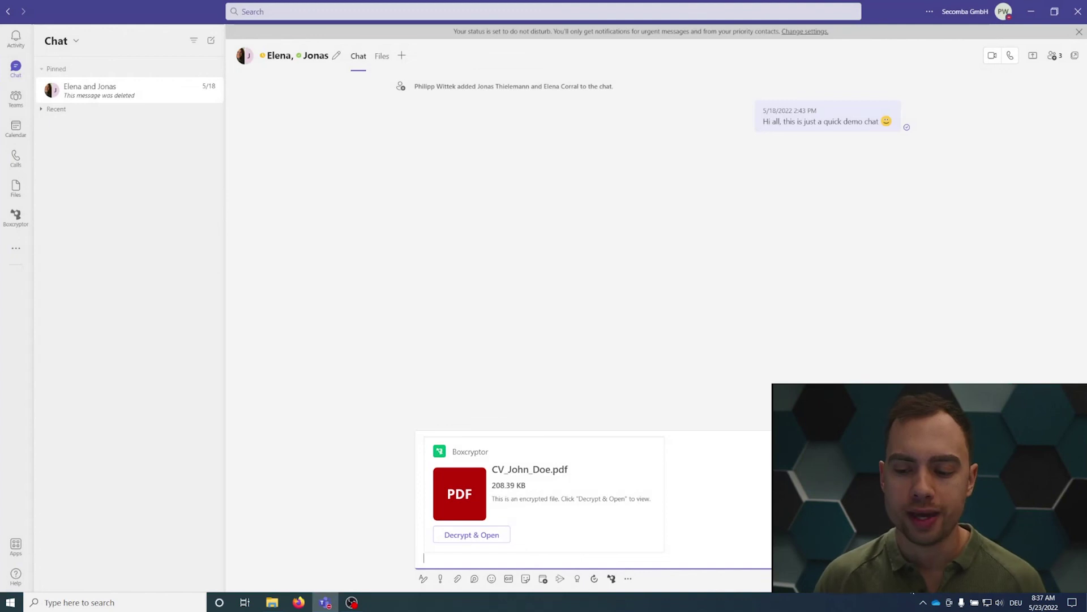
{"action": "key", "text": "Return"}
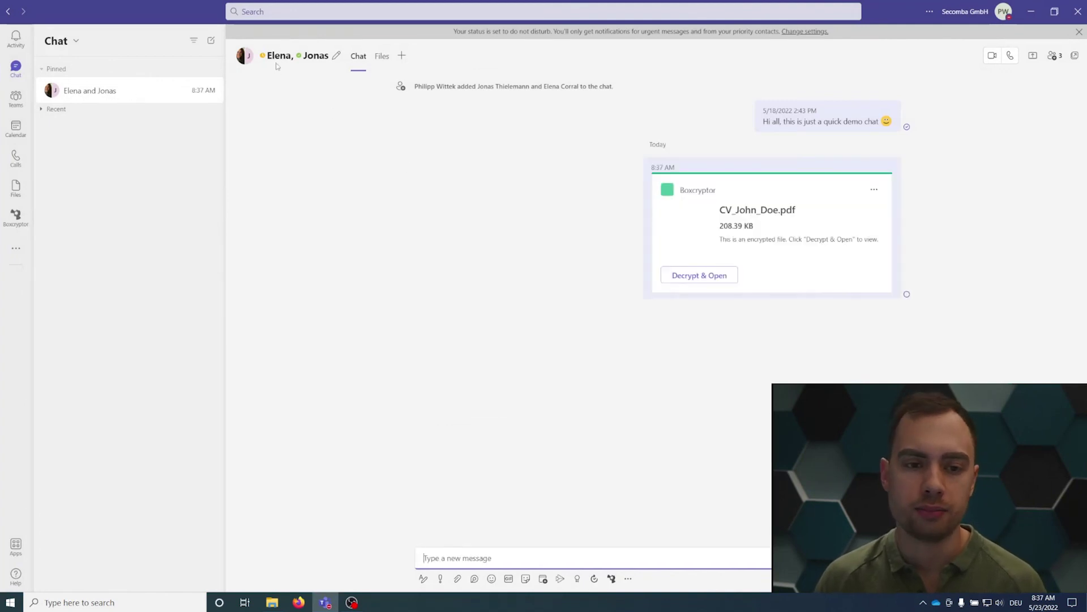
{"action": "left_click", "coordinate": [491, 258]}
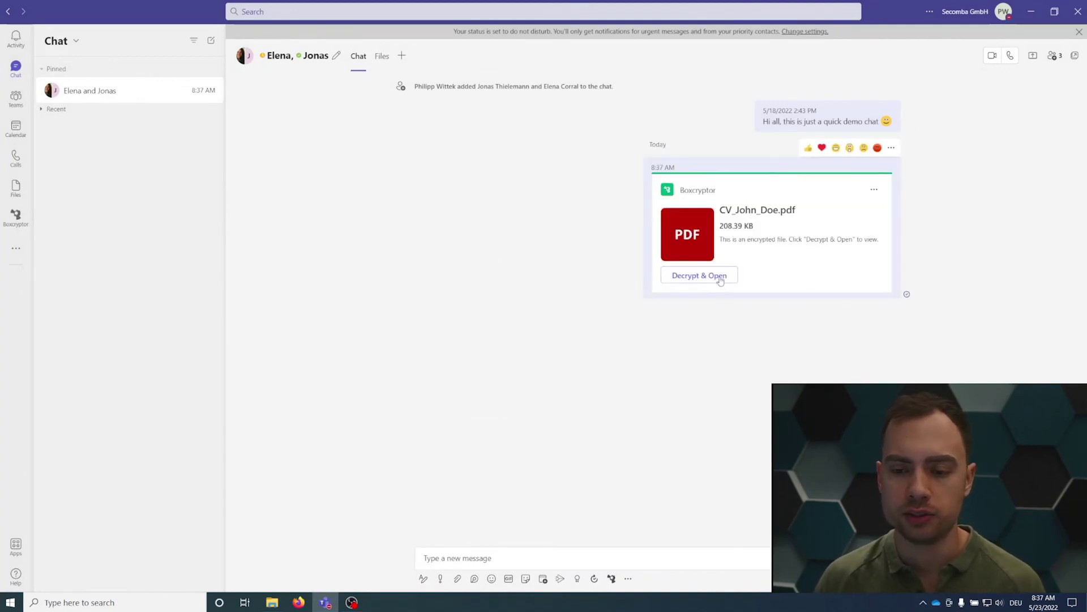
{"action": "left_click", "coordinate": [700, 276]}
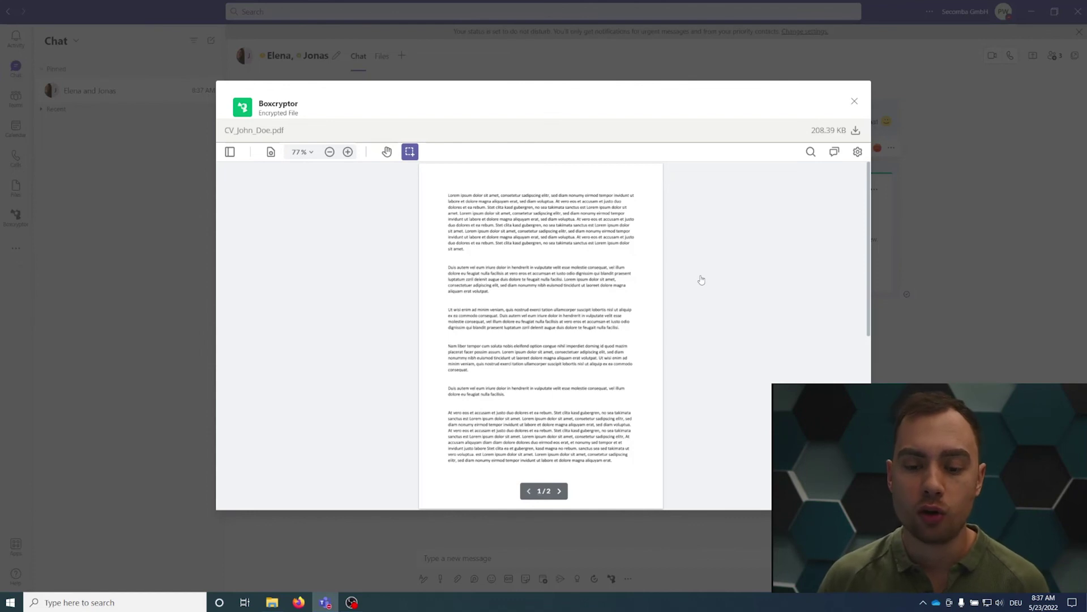
{"action": "left_click", "coordinate": [853, 104]}
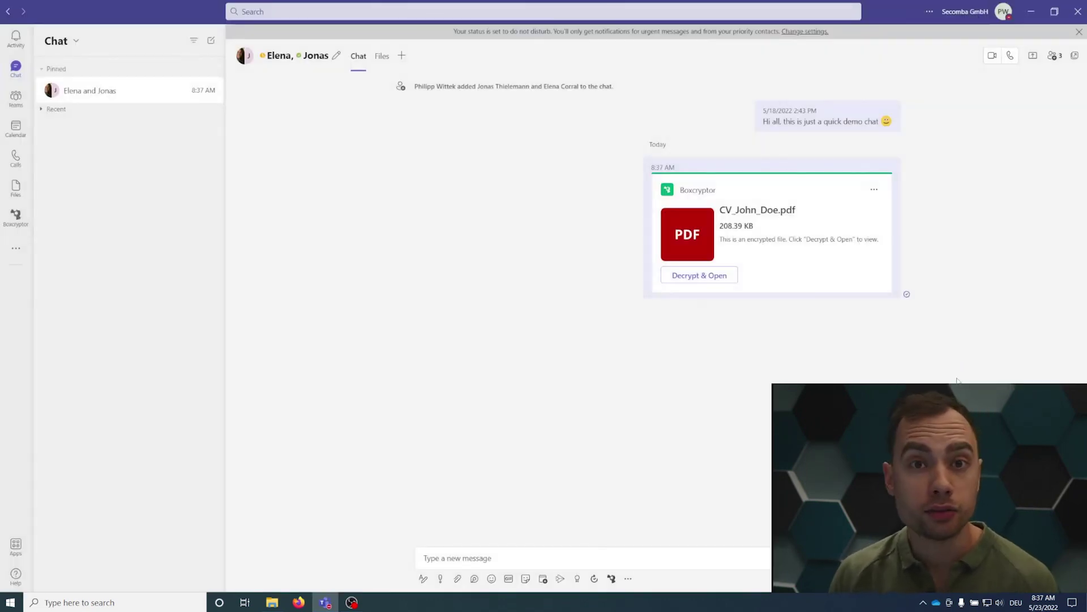